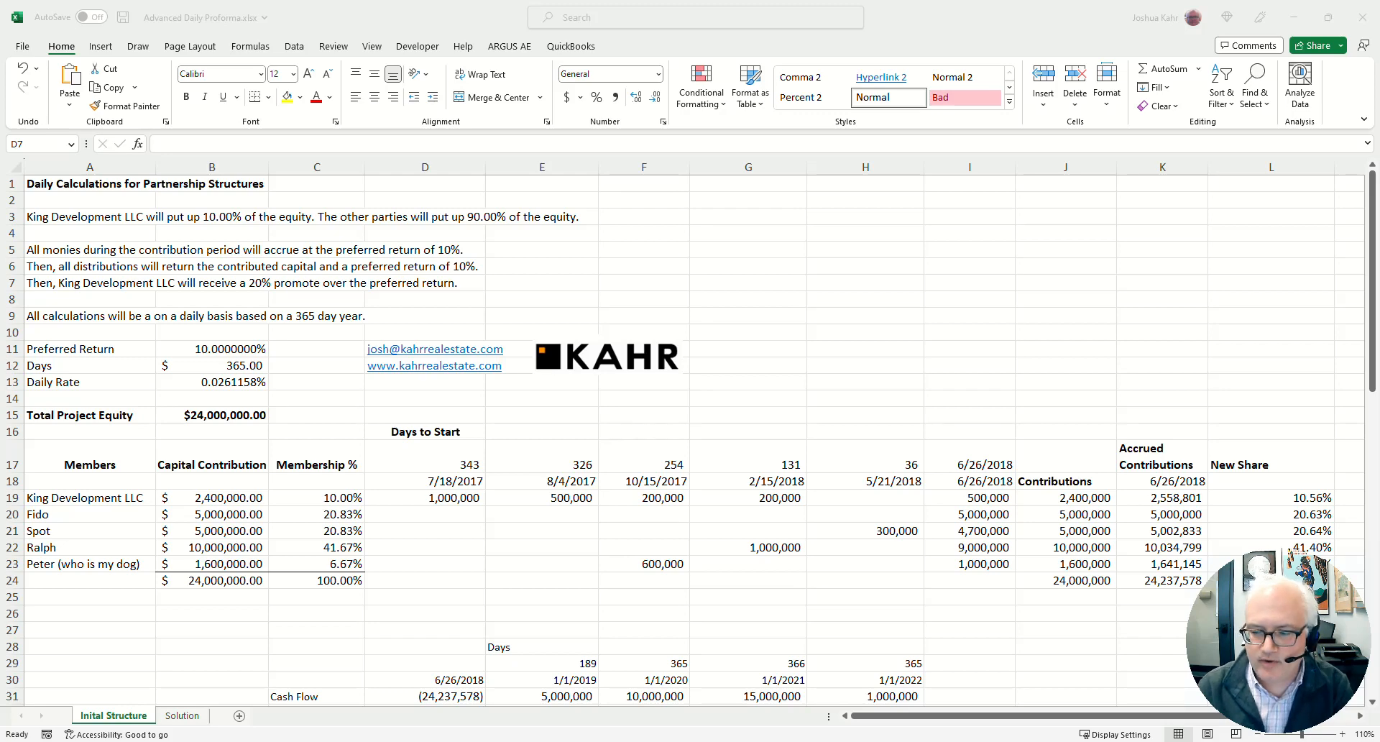
Review the partnership members in column A and the dated contribution schedule in D17:J24
click(106, 218)
drag(118, 500, 108, 532)
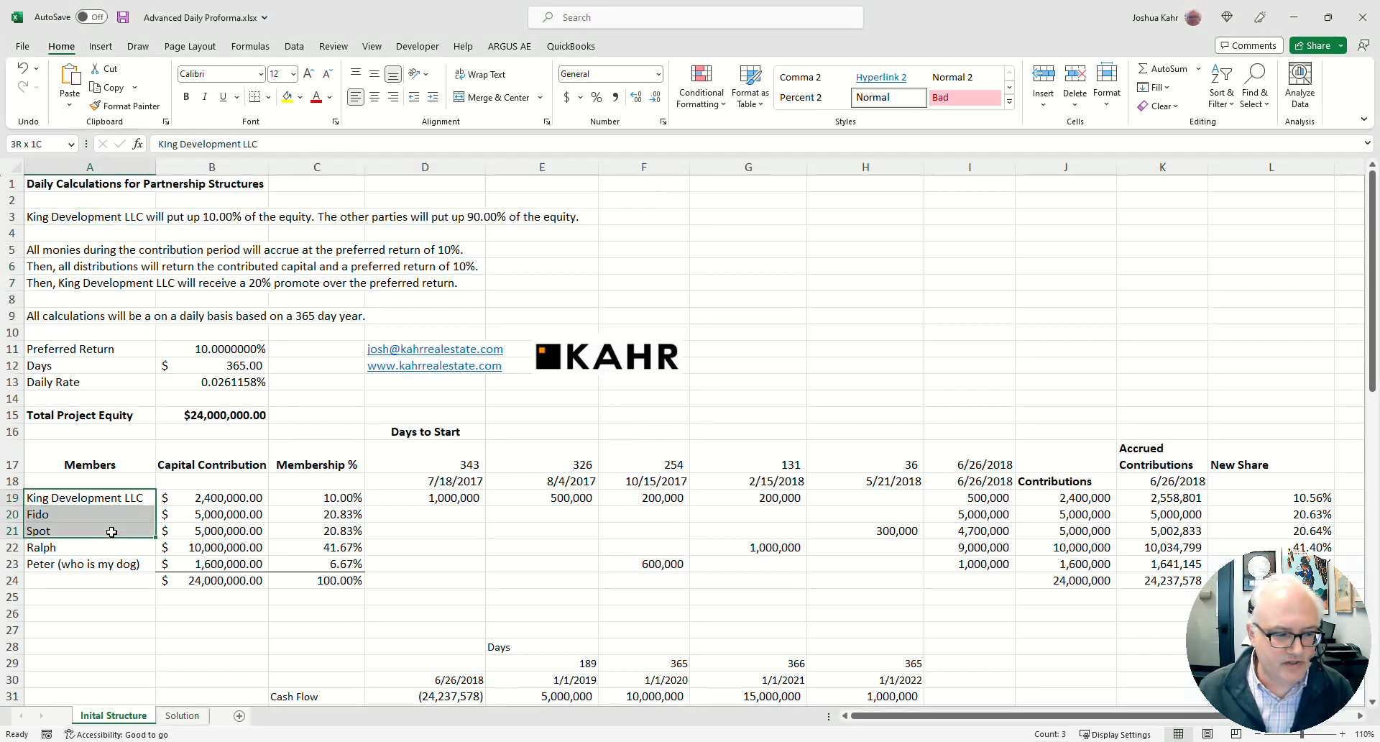
click(128, 497)
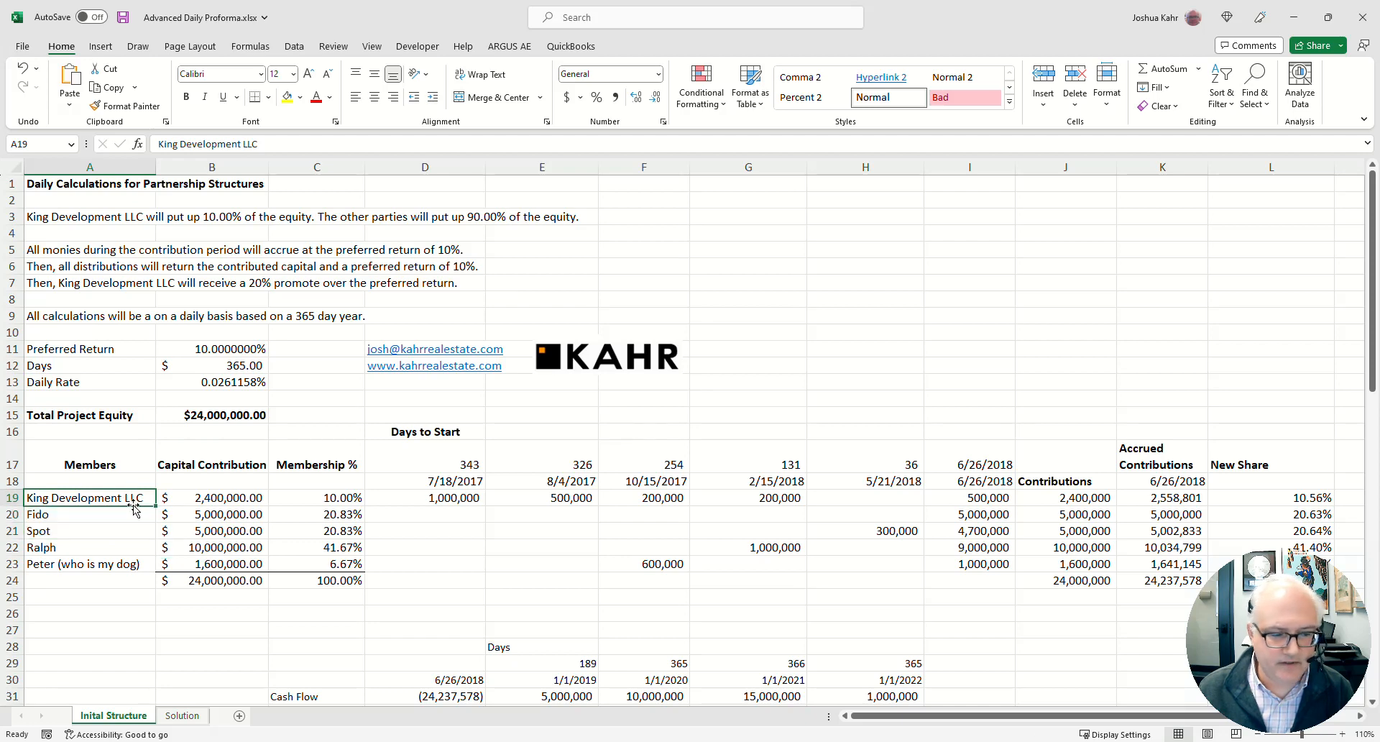
drag(104, 516, 114, 572)
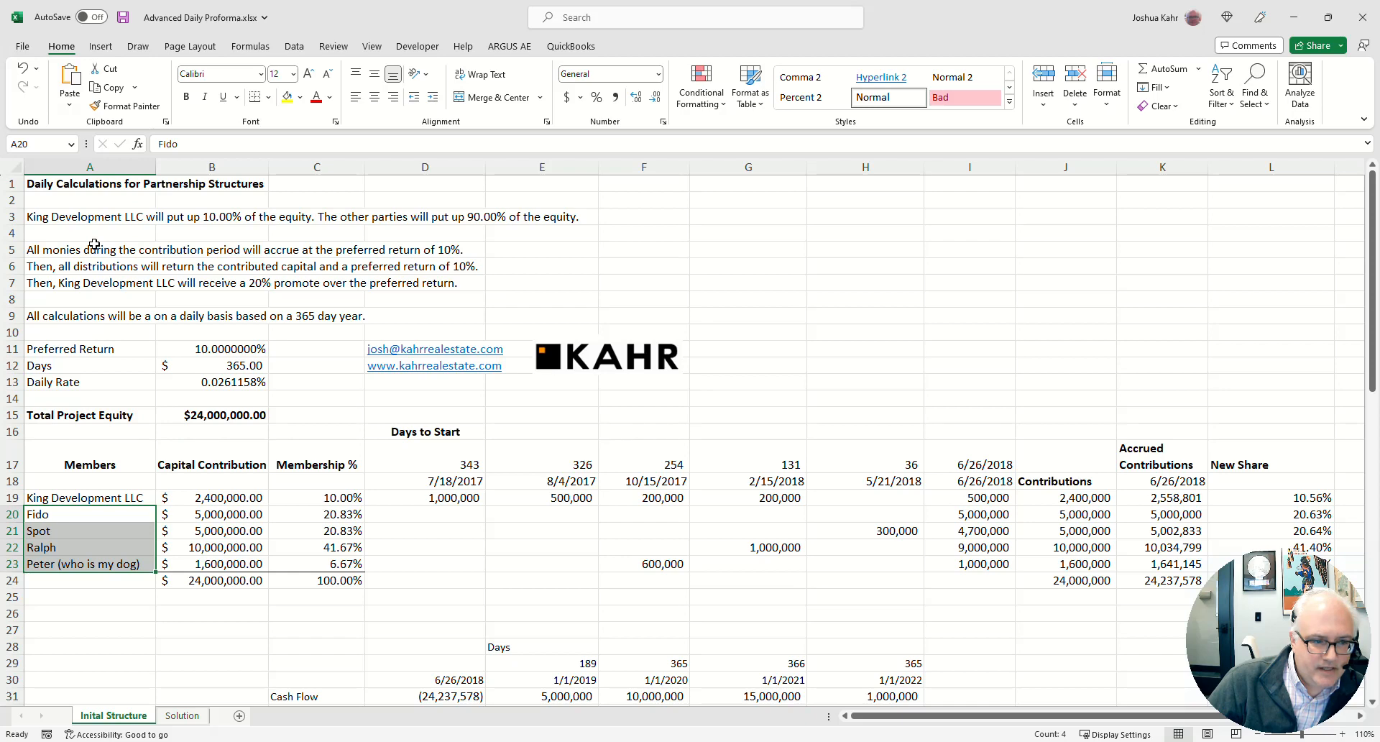
drag(446, 460, 1060, 585)
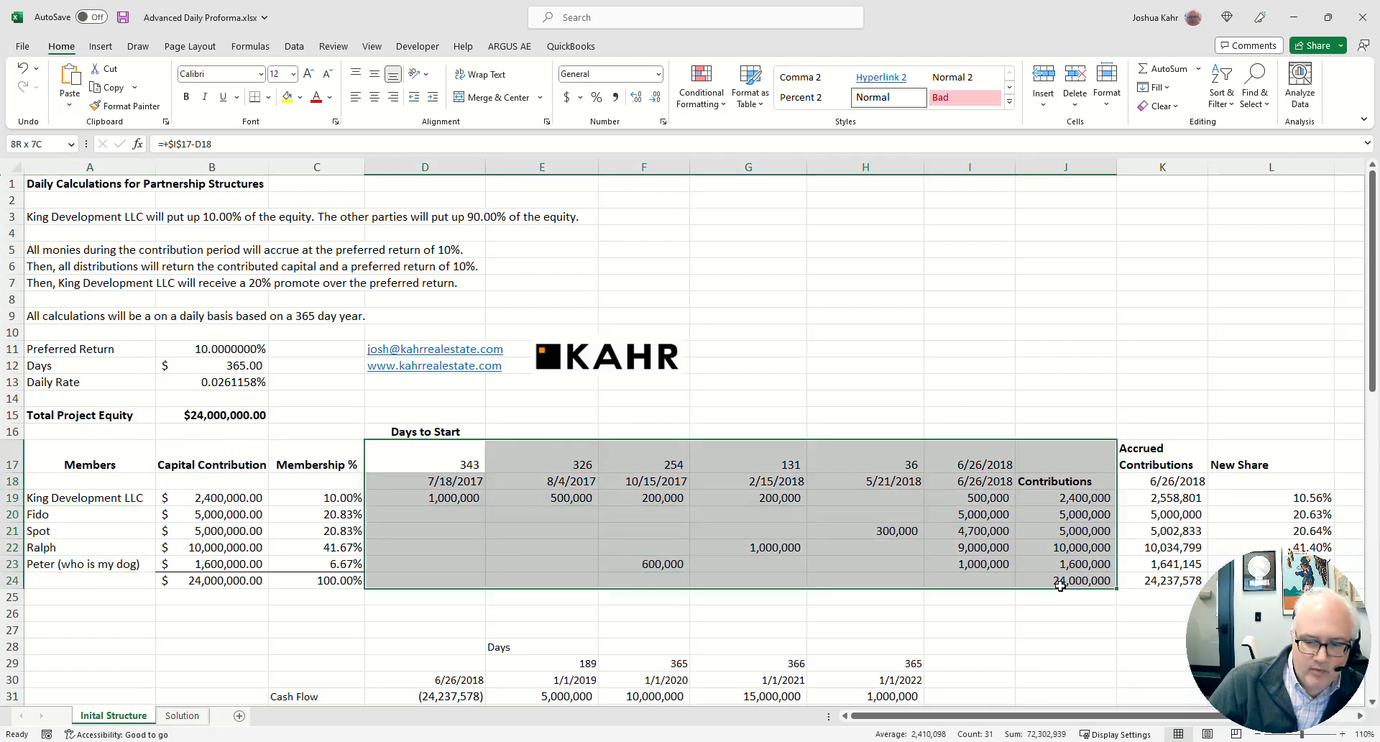
drag(1060, 585, 1060, 585)
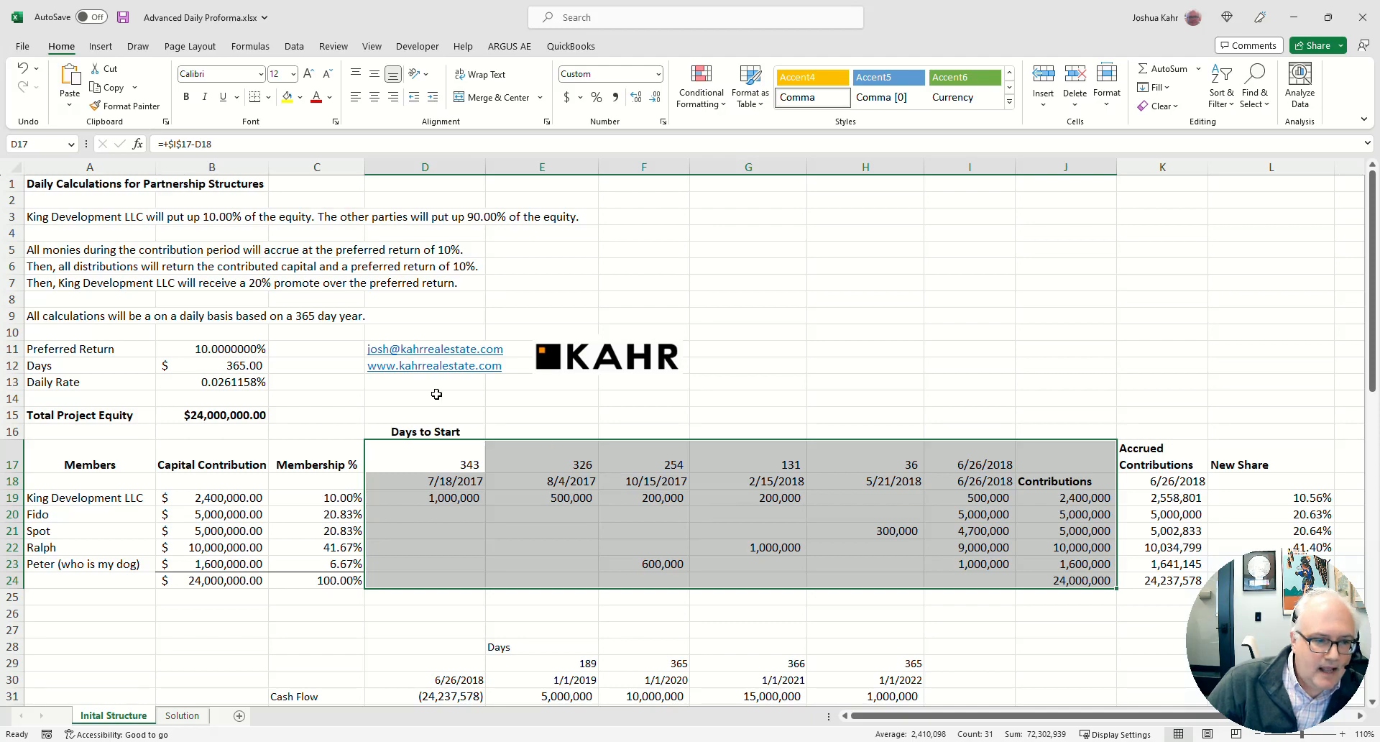
Look through the cash flow, preferred return and promote calculations below the contribution schedule
scroll(623, 430, down, 8)
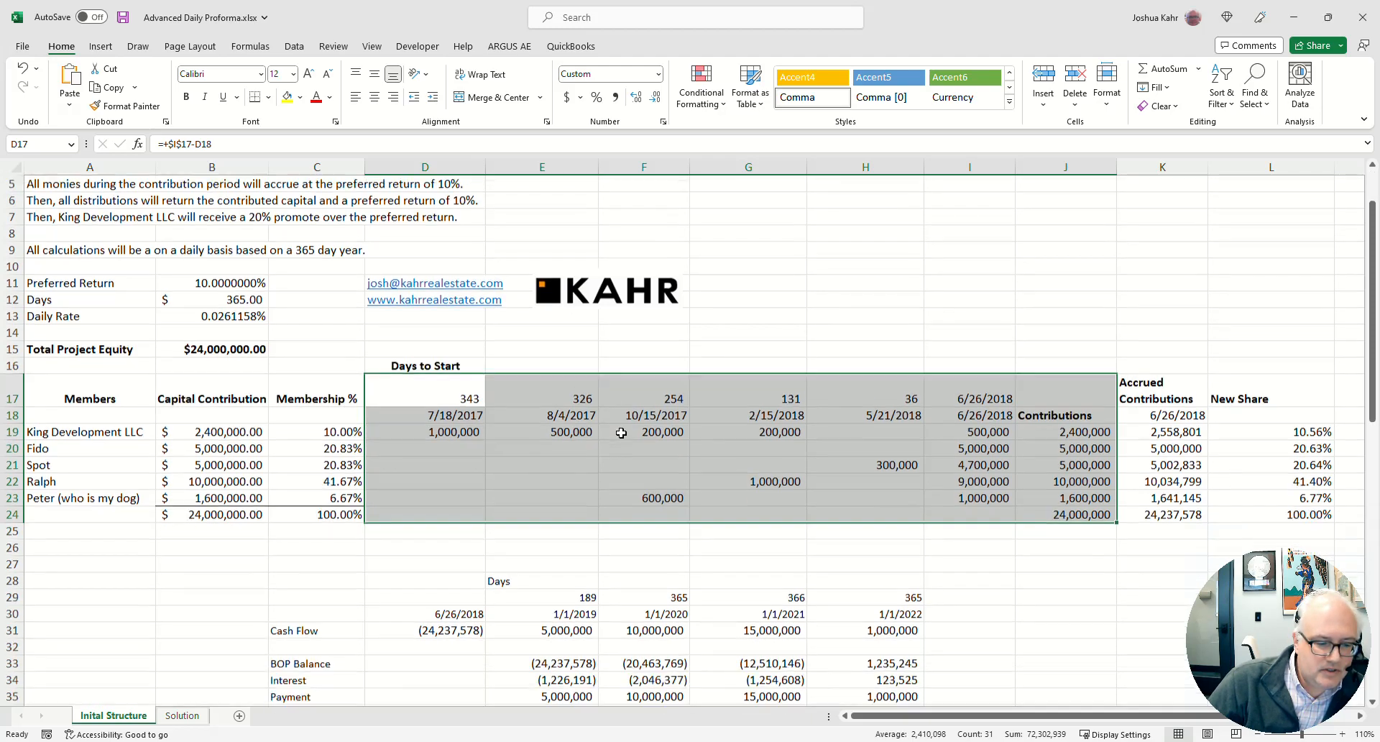
scroll(625, 427, down, 1)
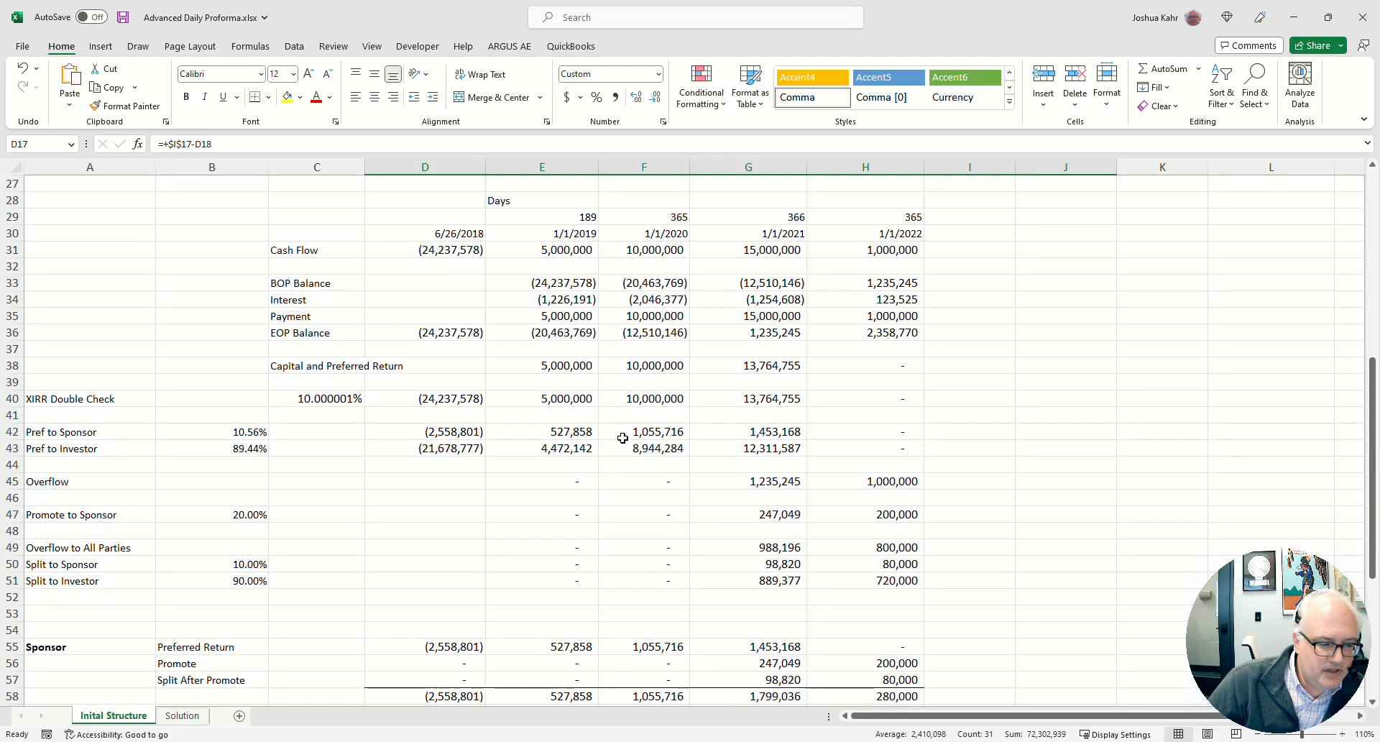
scroll(617, 447, up, 8)
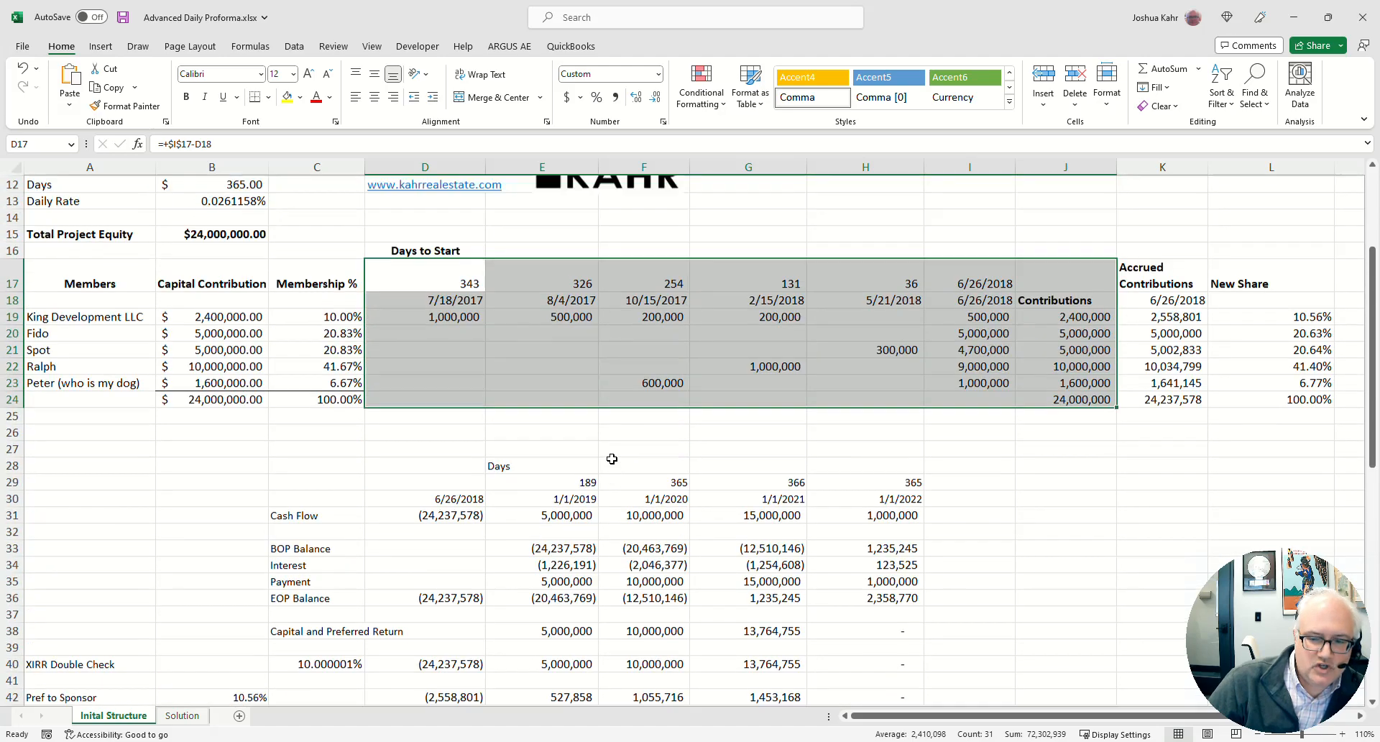
scroll(612, 459, up, 1)
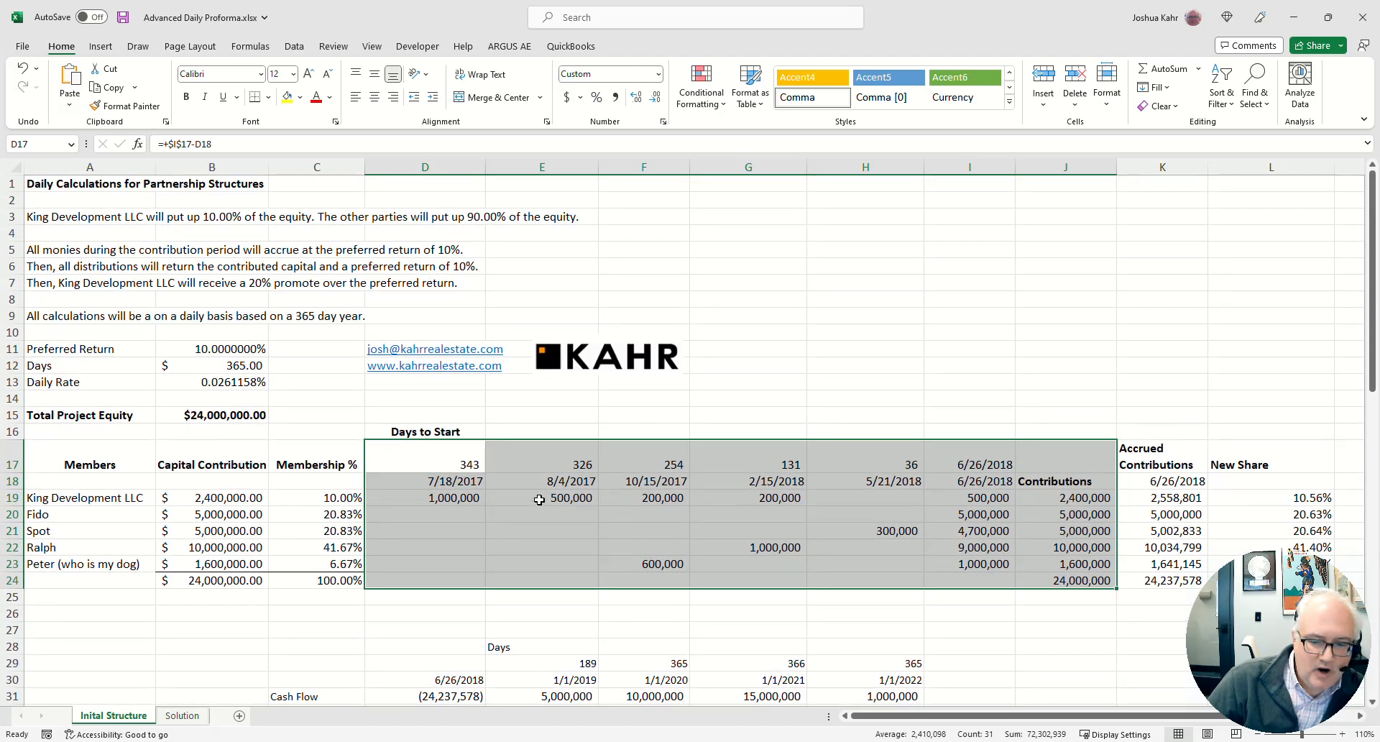
click(540, 499)
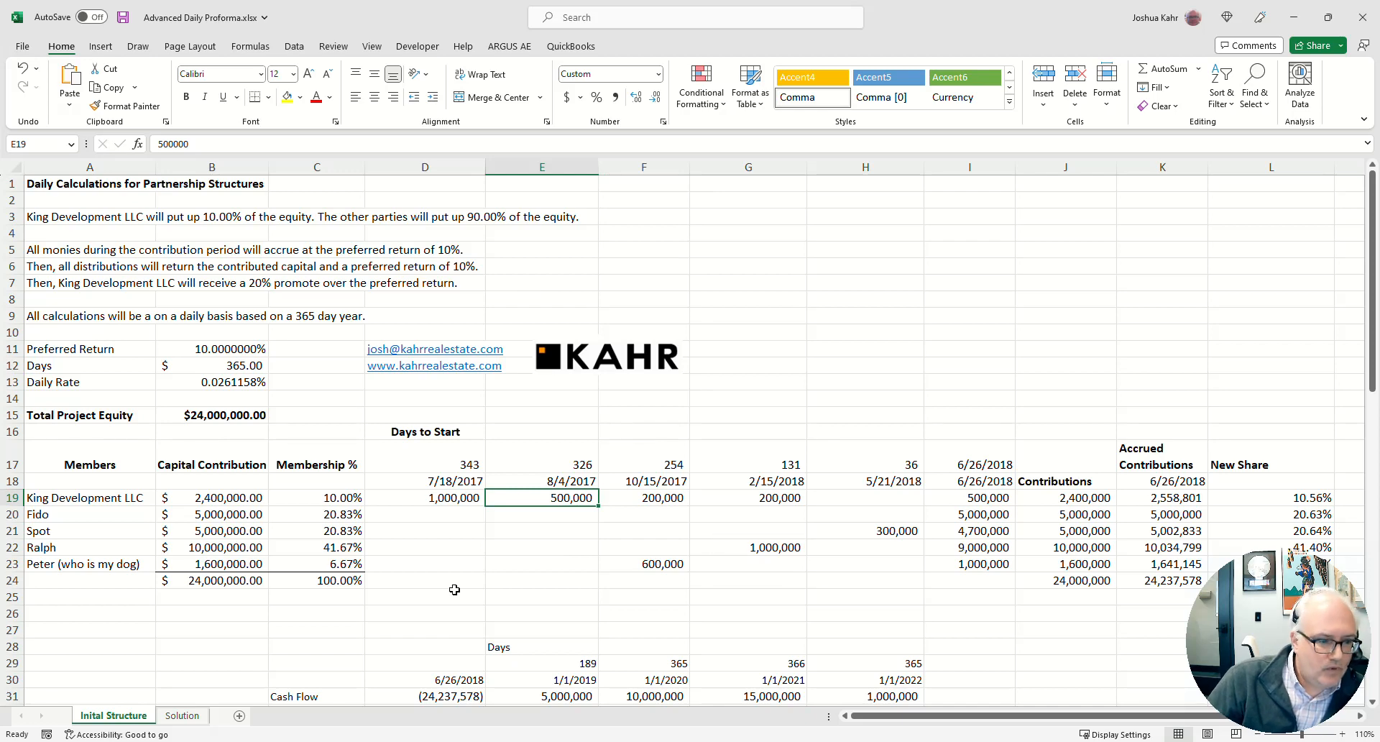
Review the members' capital contributions and membership percentages in B19:C24
drag(183, 505, 212, 588)
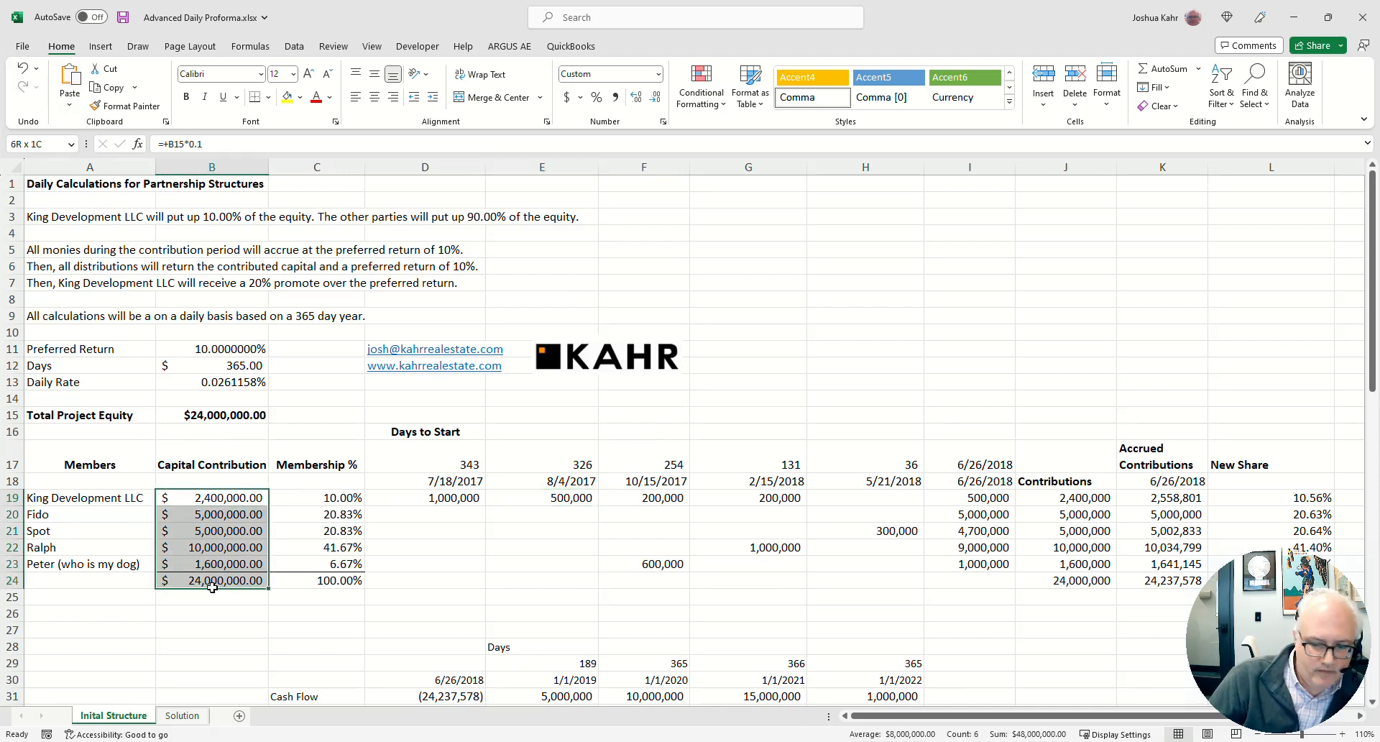
drag(212, 587, 212, 598)
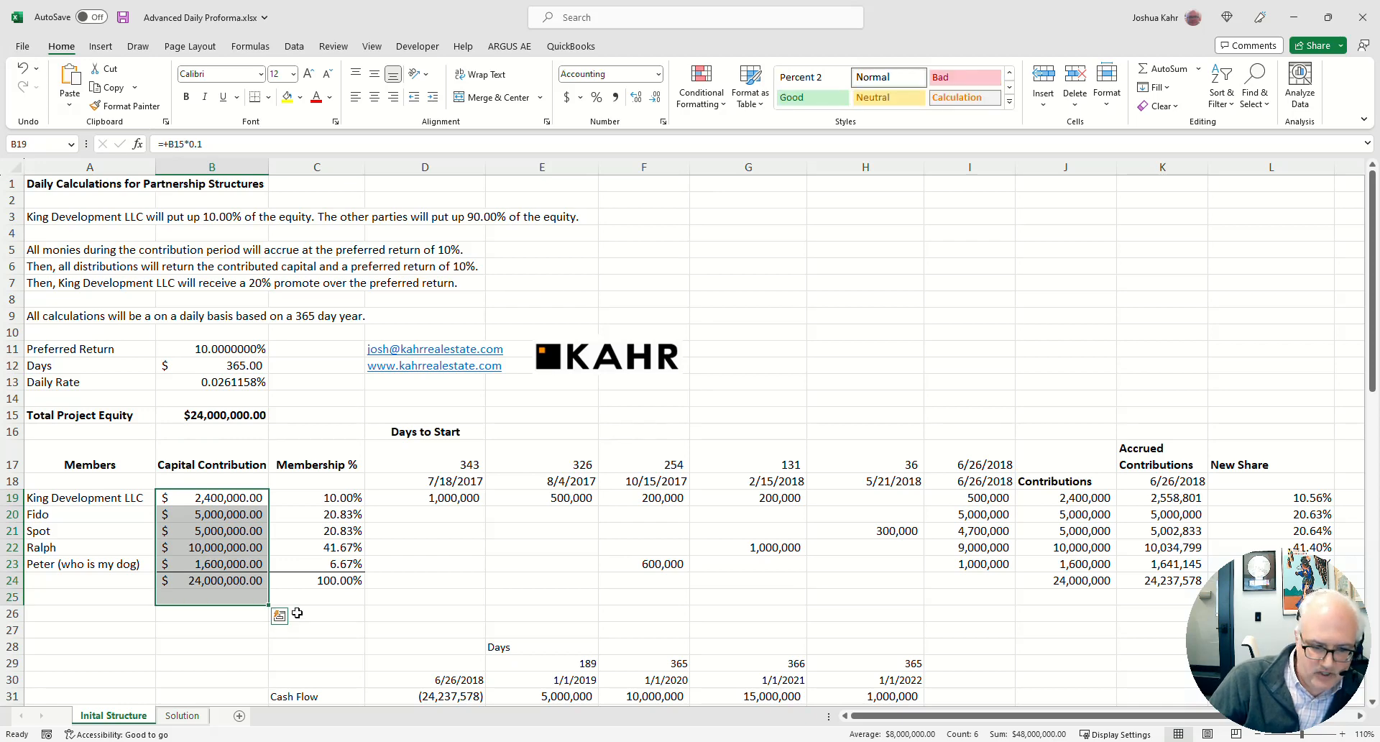
drag(224, 504, 223, 586)
drag(347, 499, 344, 580)
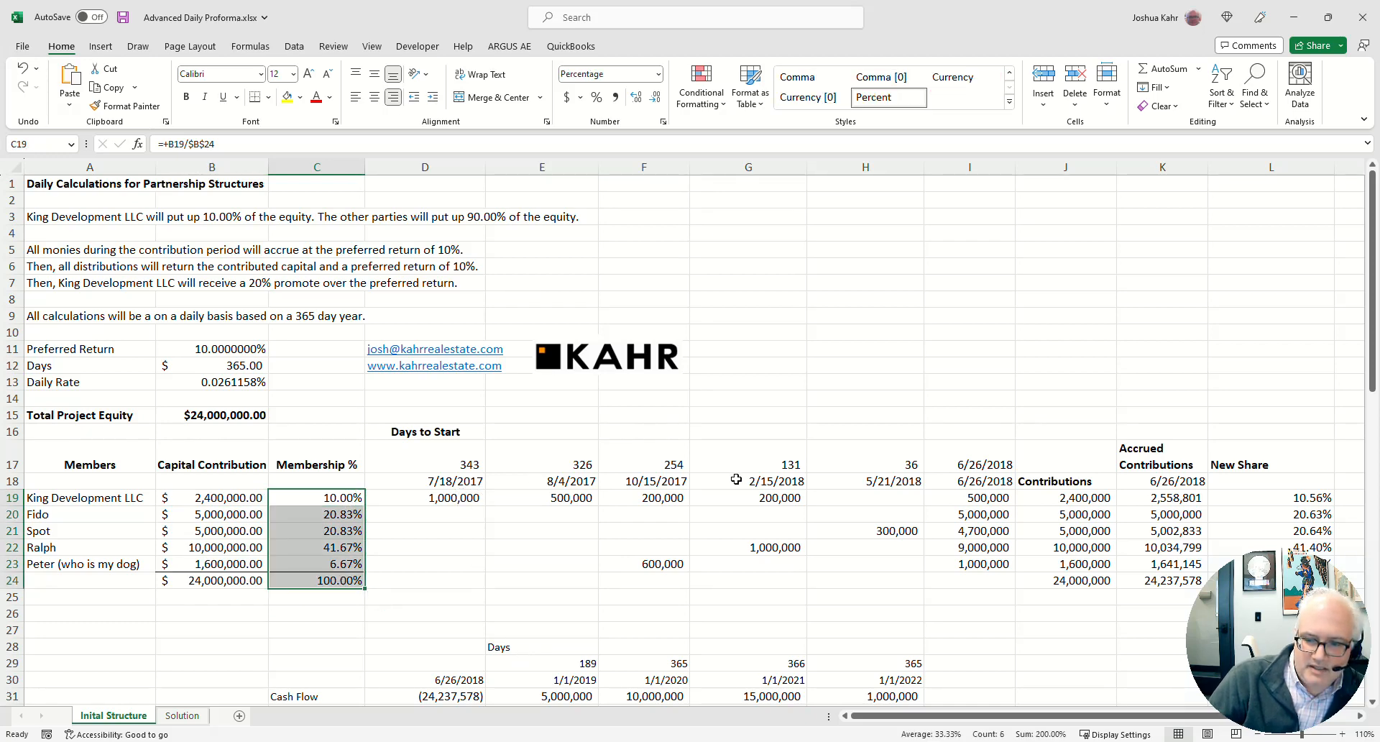
Inspect the Days to Start formulas in row 17, including the one in H17, without changing them
click(987, 456)
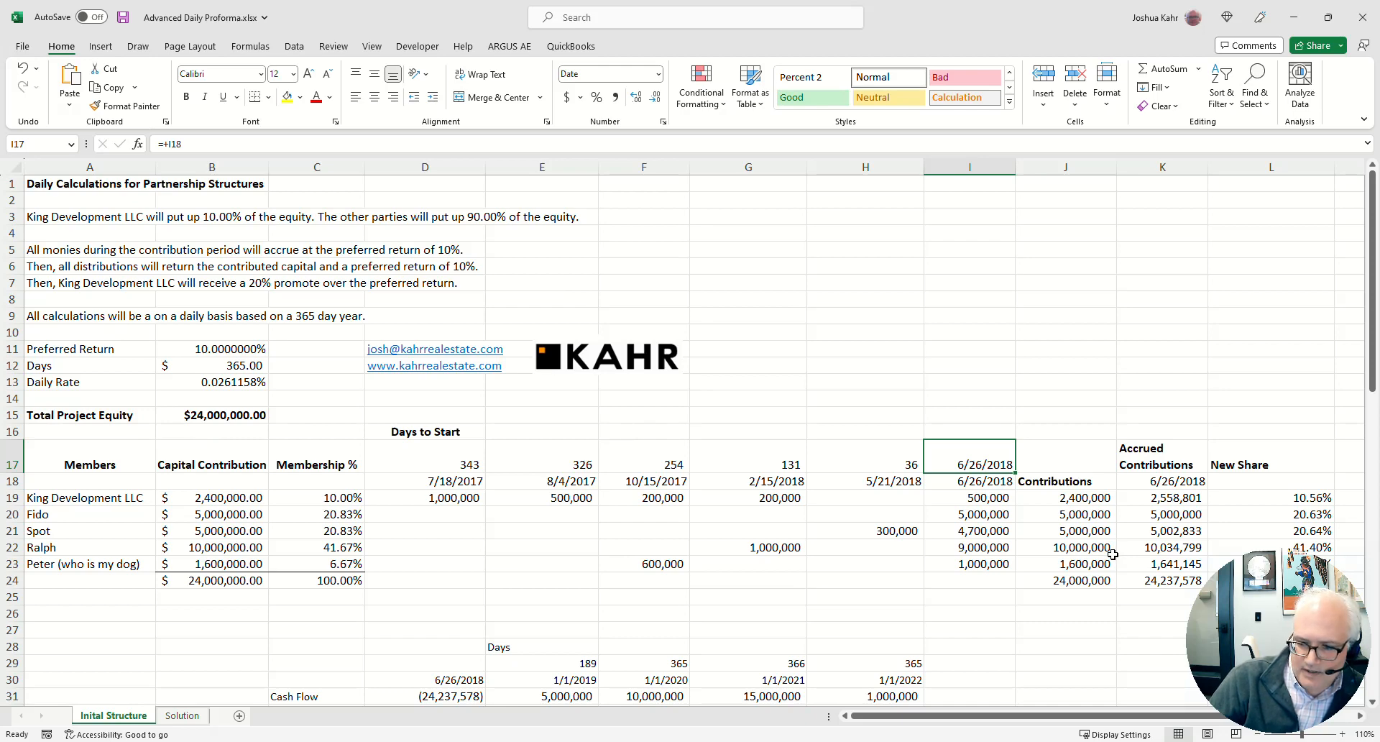
click(894, 454)
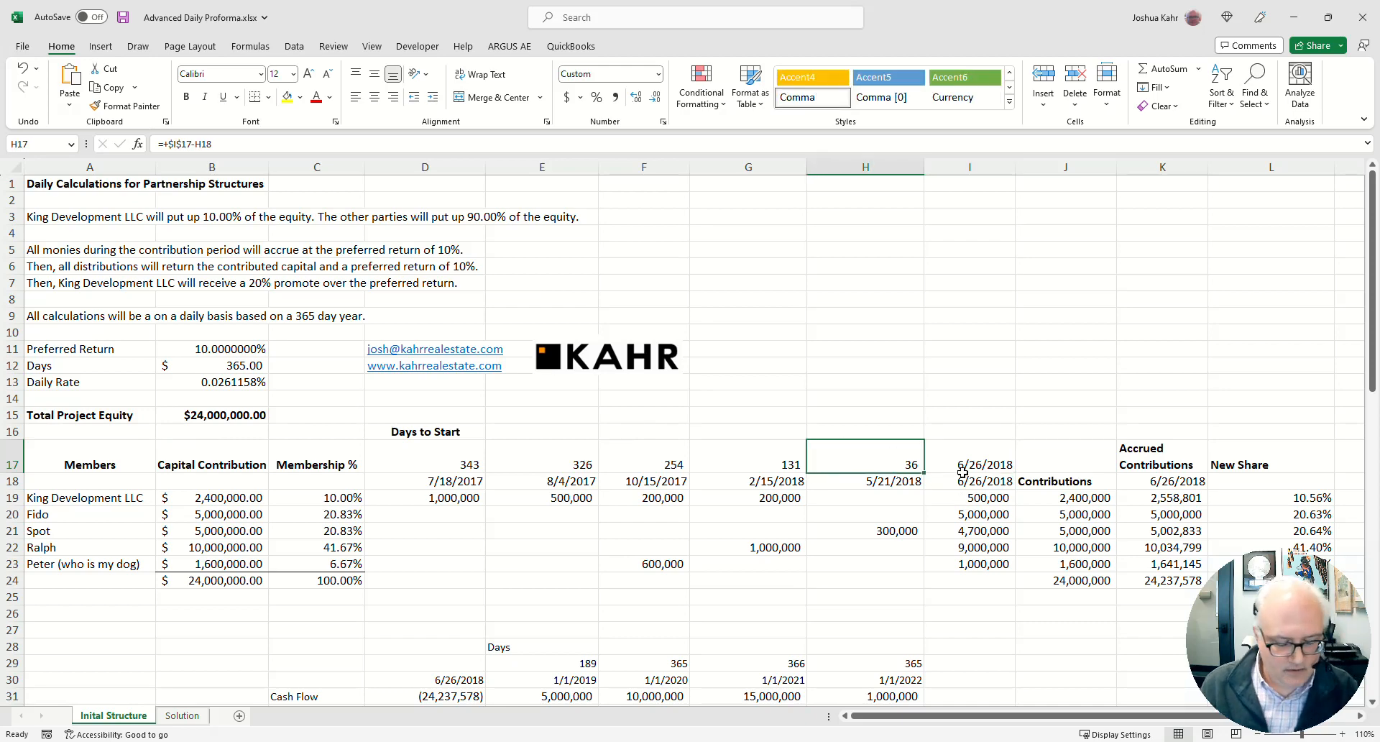
key(F2)
key(Escape)
key(Left)
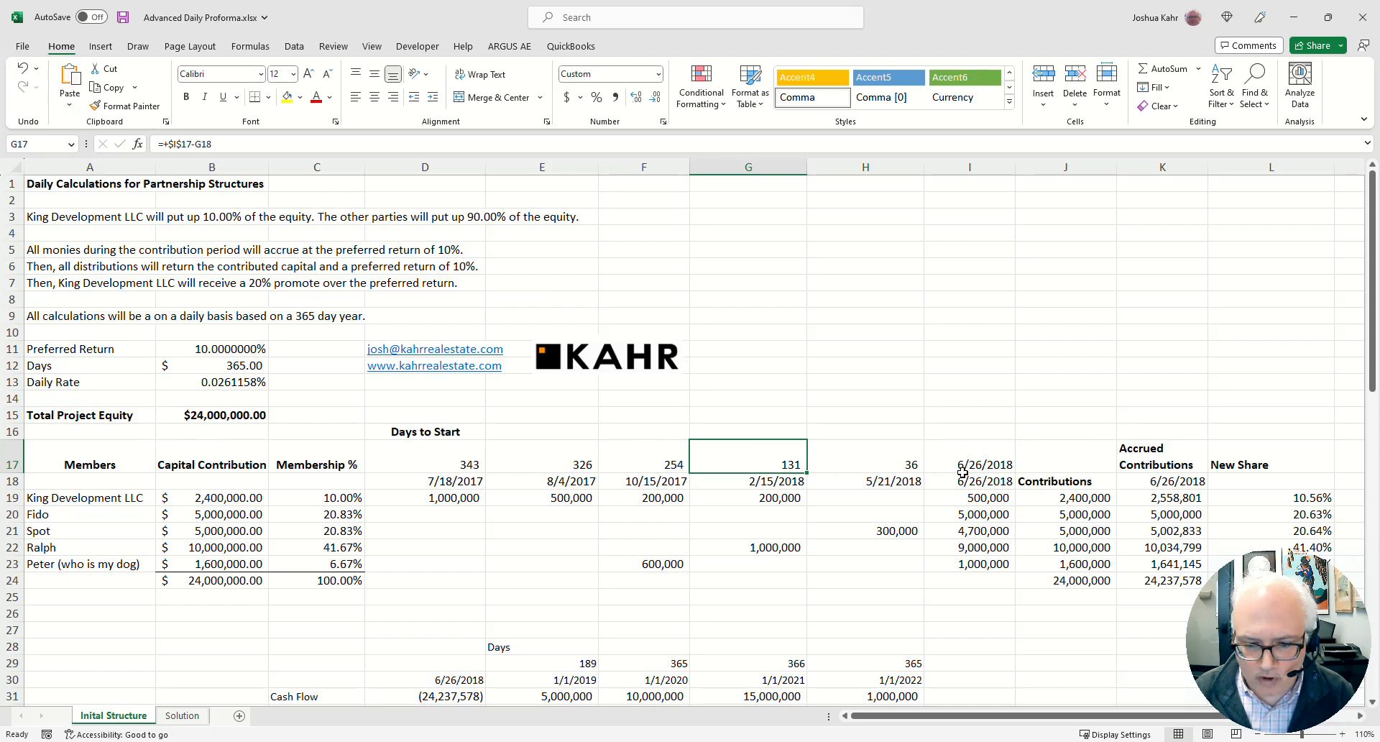
Review the contribution dates across D18:I18
key(Down)
key(Right)
key(Right)
key(Left)
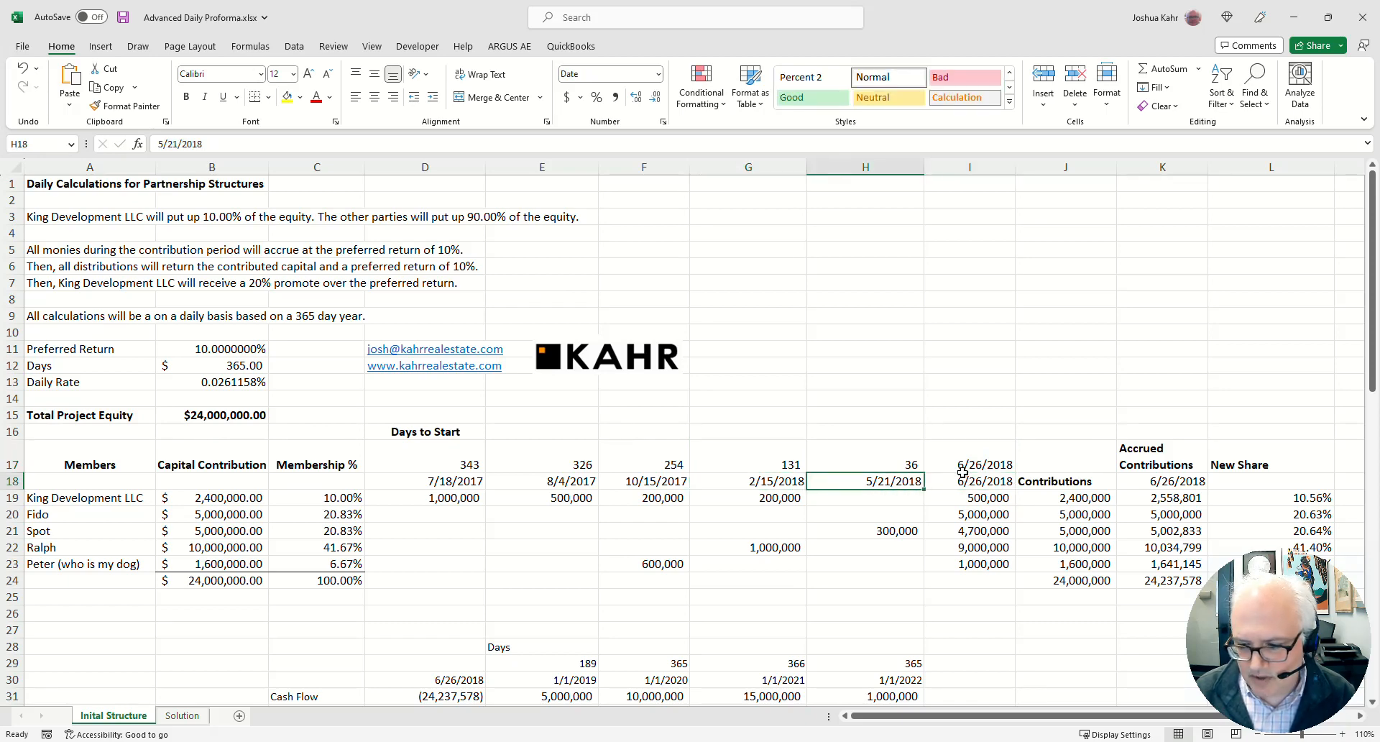
key(Left)
key(Left)
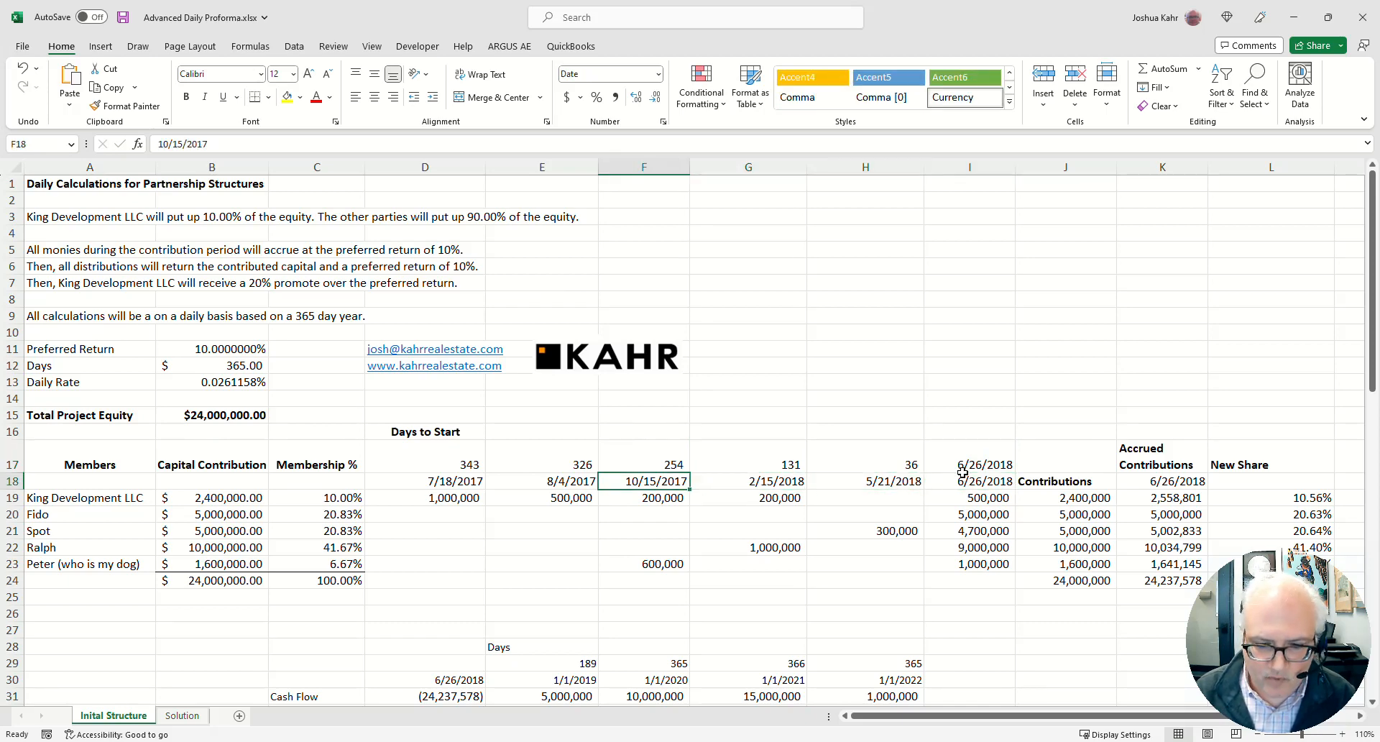
key(Left)
key(Left)
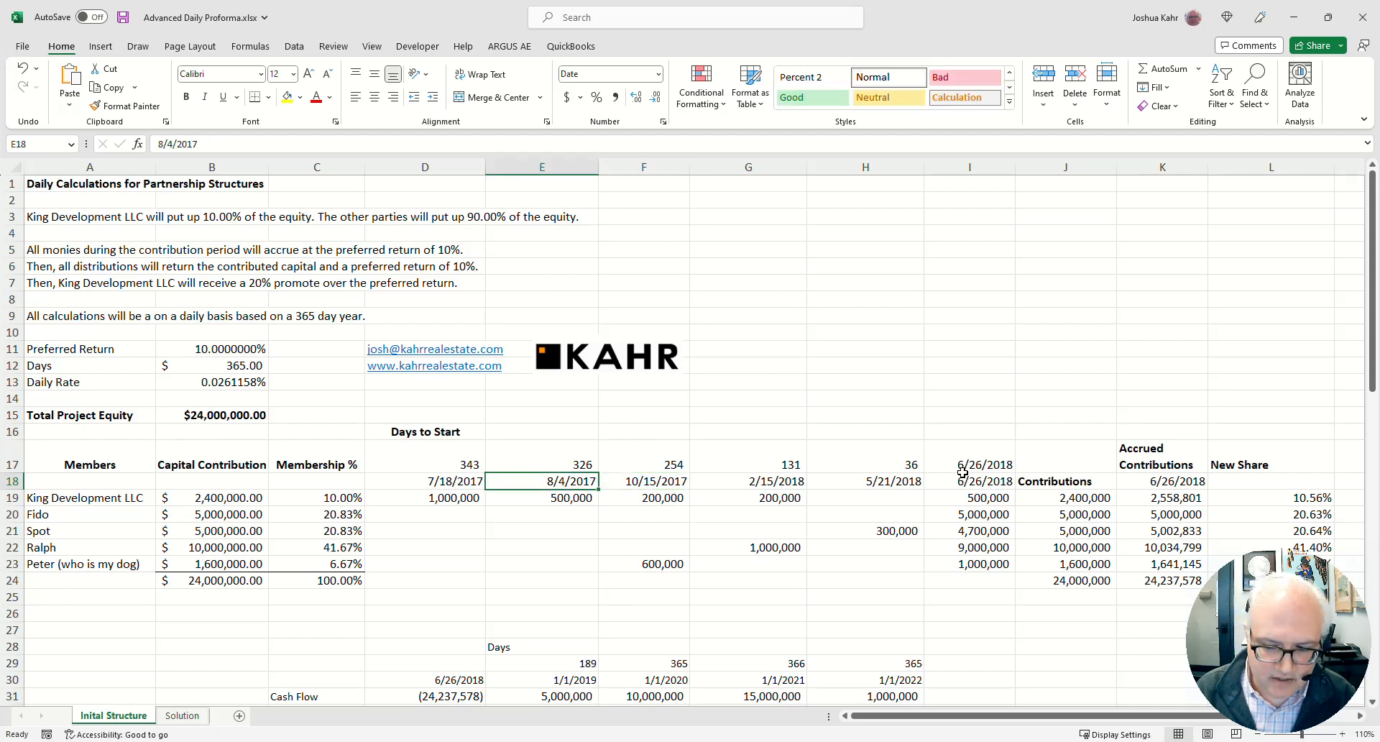
key(Right)
key(Right)
key(Right)
key(Right)
key(shift+Left)
key(shift+Left)
key(shift+Left)
key(shift+Left)
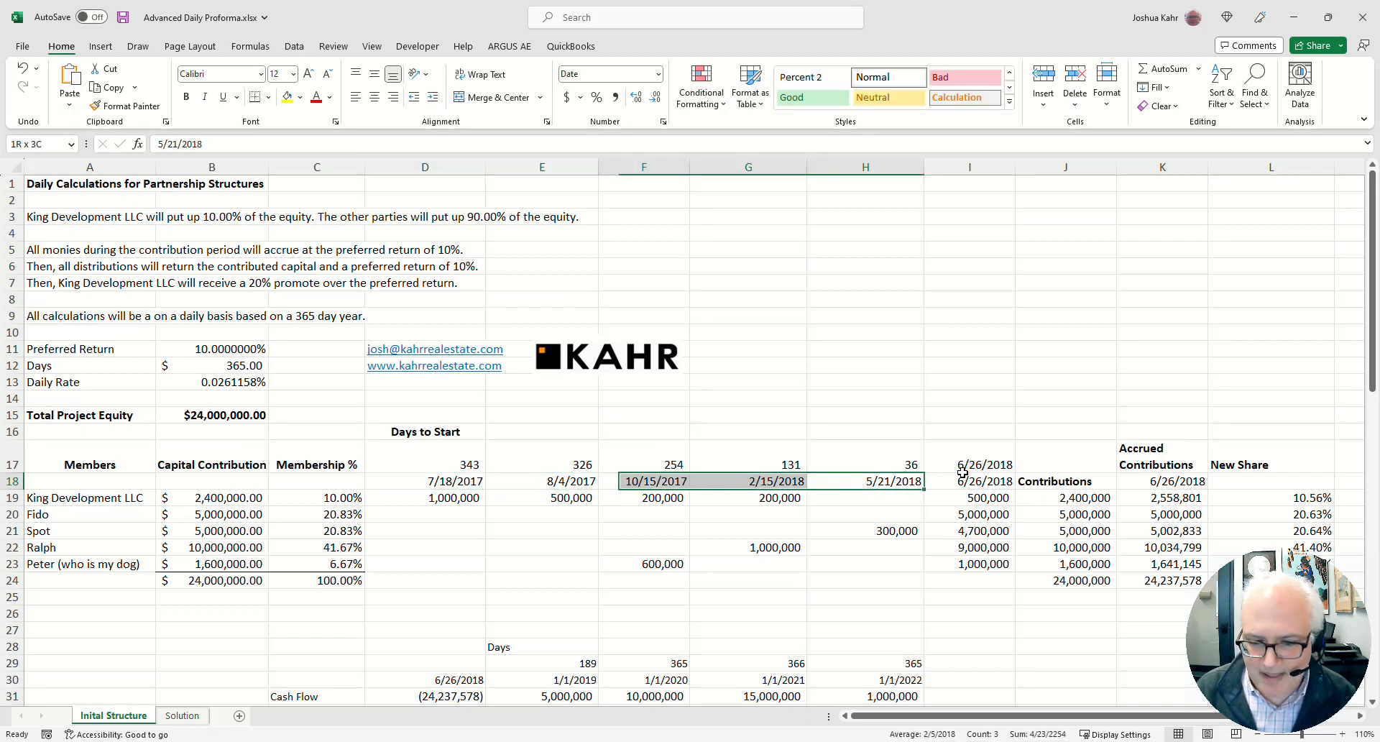
key(Down)
key(Up)
key(Left)
key(Left)
key(Left)
key(Left)
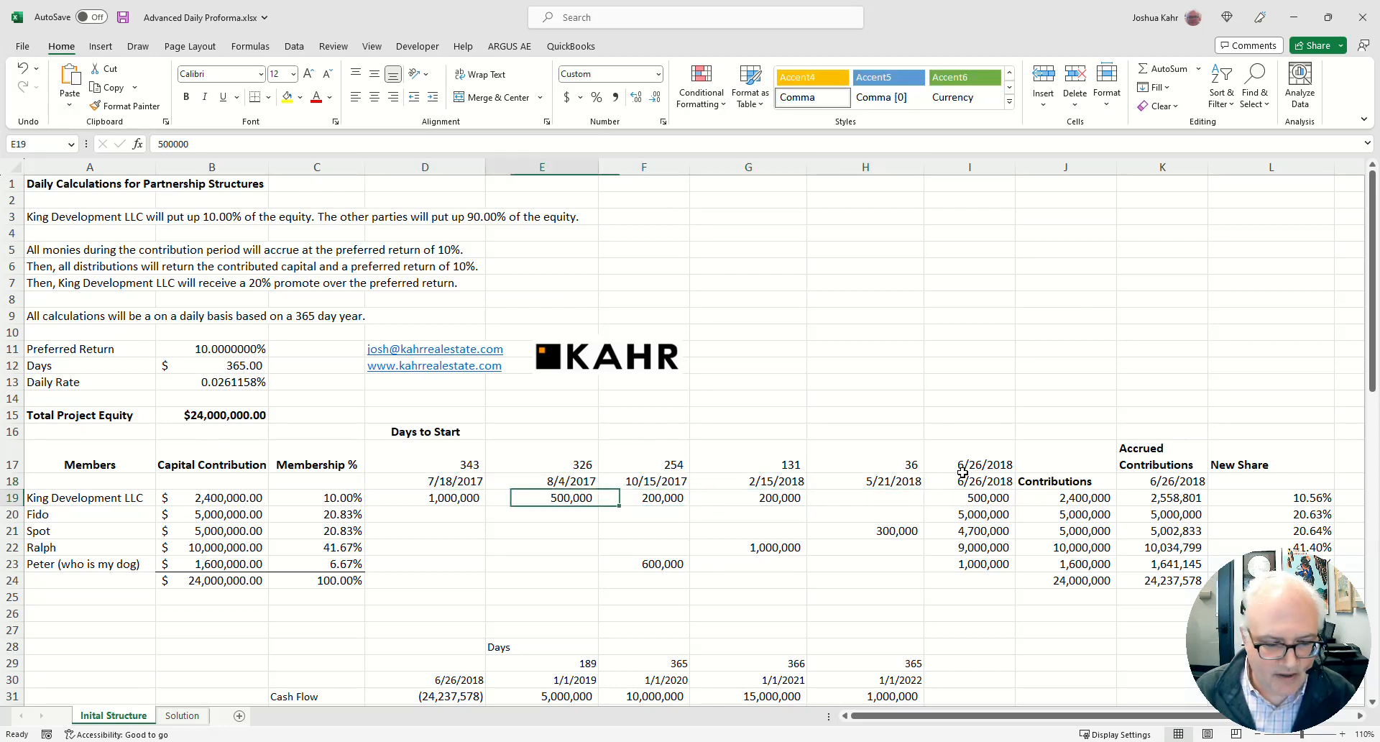
key(shift+Right)
key(shift+Right)
key(shift+Right)
key(shift+Right)
key(shift+Right)
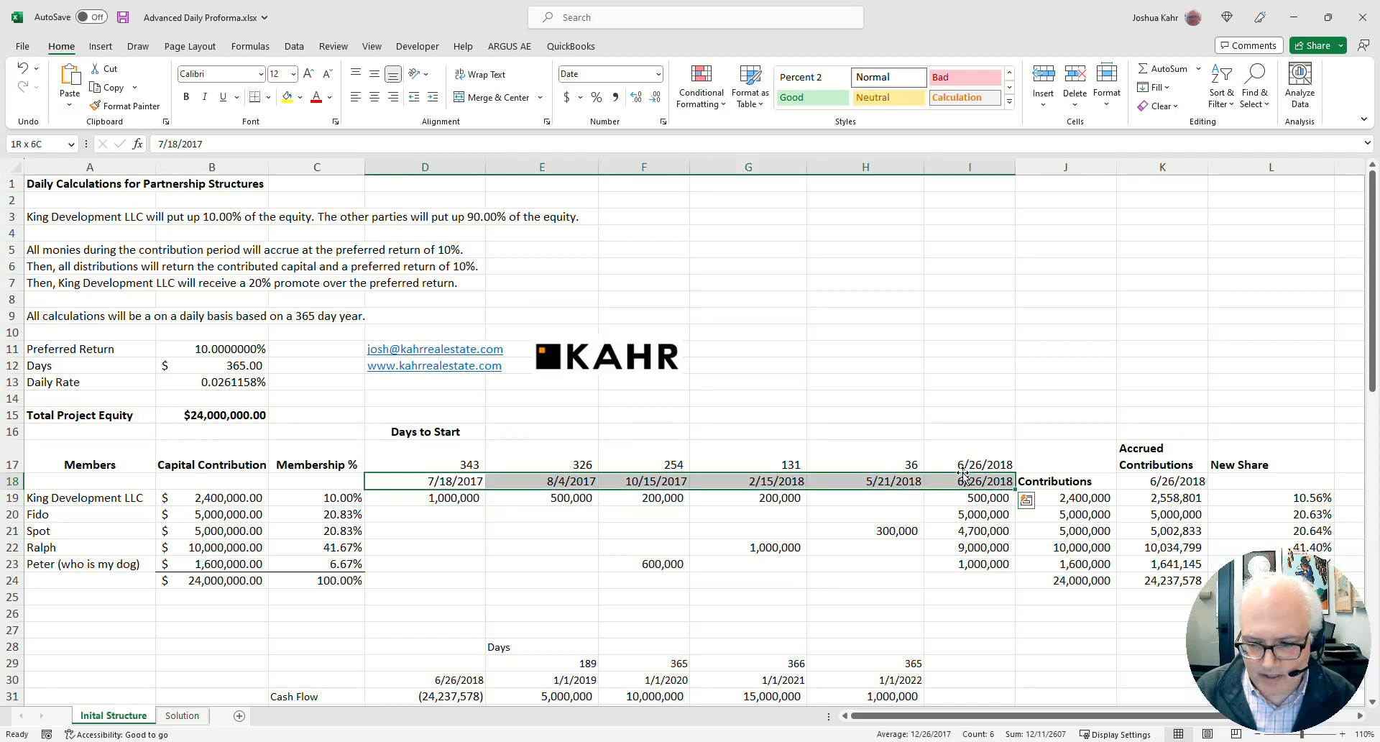
Review the early contributions of King Development LLC in row 19 and of the last member in row 23
key(Down)
key(shift+Right)
key(shift+Right)
key(shift+Right)
key(shift+Right)
key(shift+Left)
key(Down)
key(Down)
key(Down)
key(Down)
key(shift+Right)
key(shift+Right)
key(shift+Right)
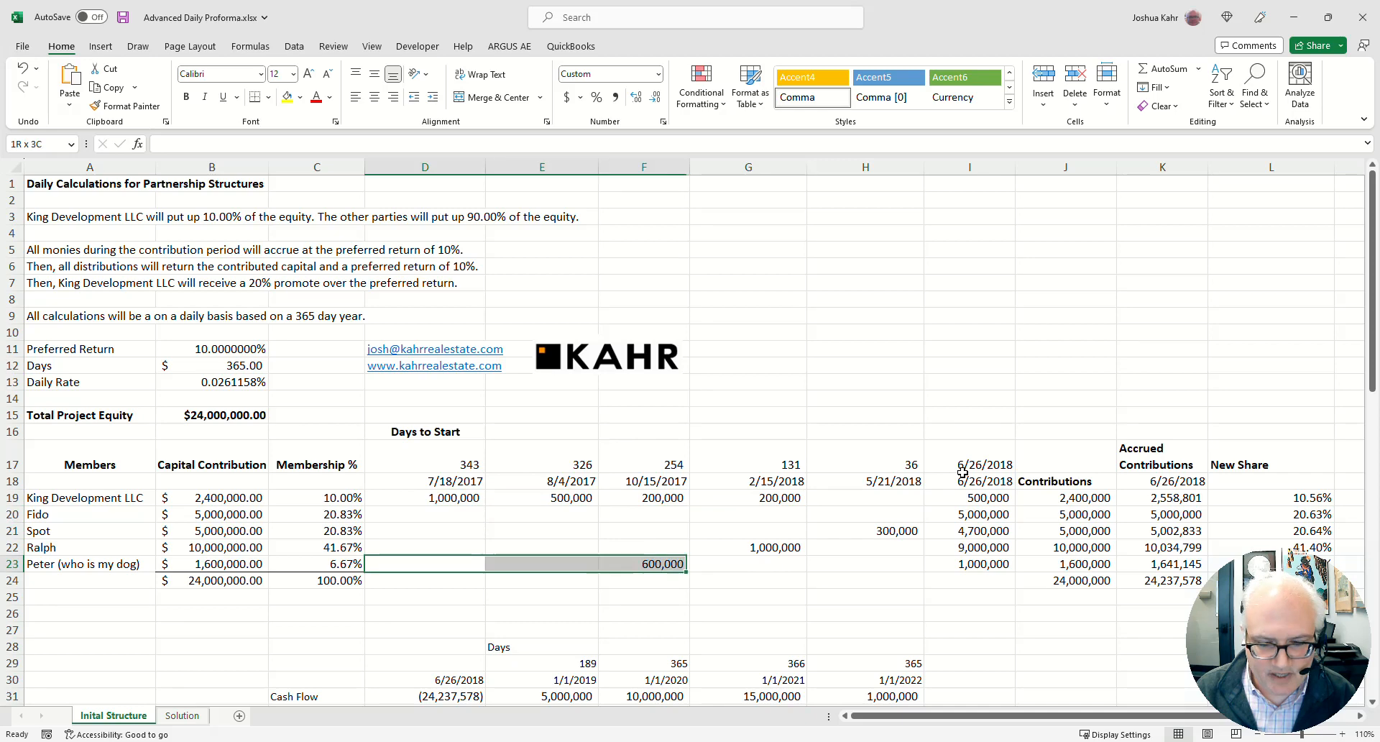
Examine the members' total contributions and their overall sum in J19:J24
key(Right)
key(Right)
key(Right)
key(Right)
key(Right)
key(Right)
key(Up)
key(Up)
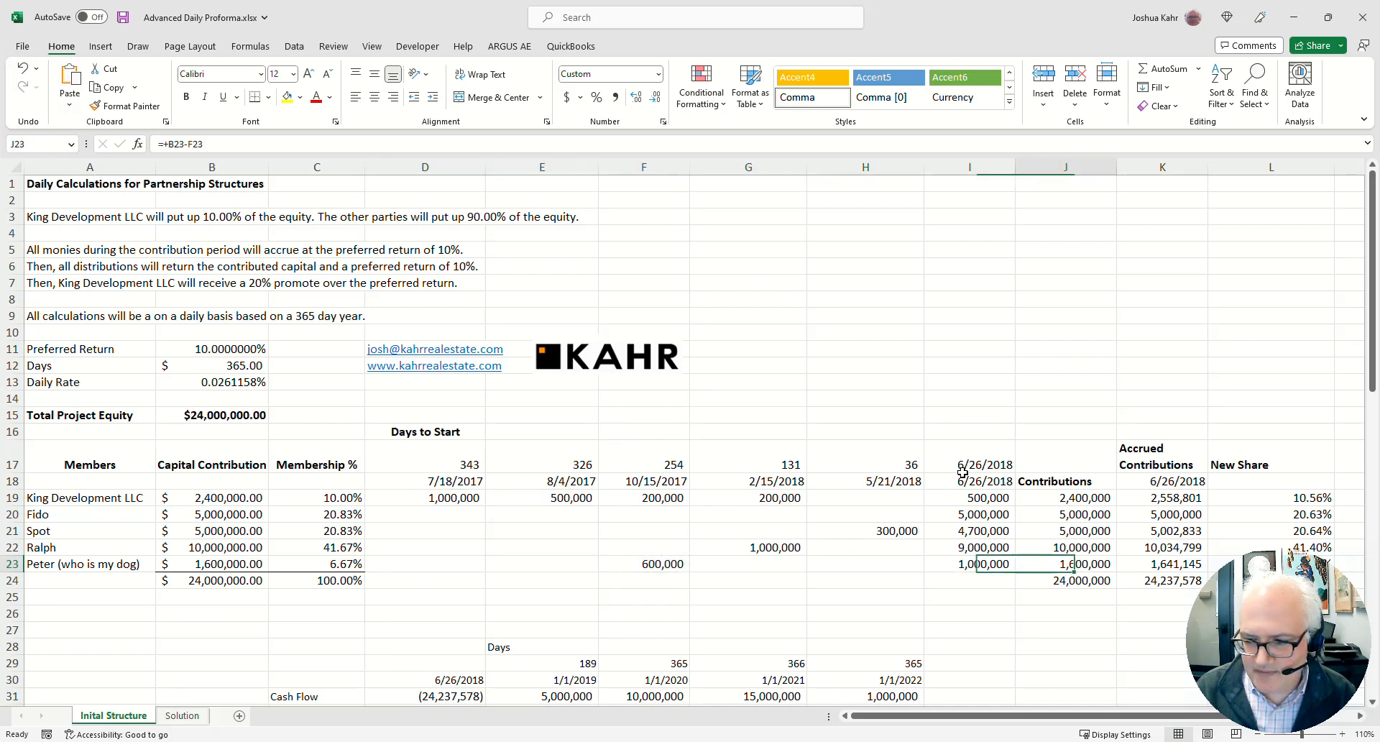
key(Up)
key(Up)
key(shift+Down)
key(shift+Down)
key(shift+Down)
key(shift+Down)
key(shift+Down)
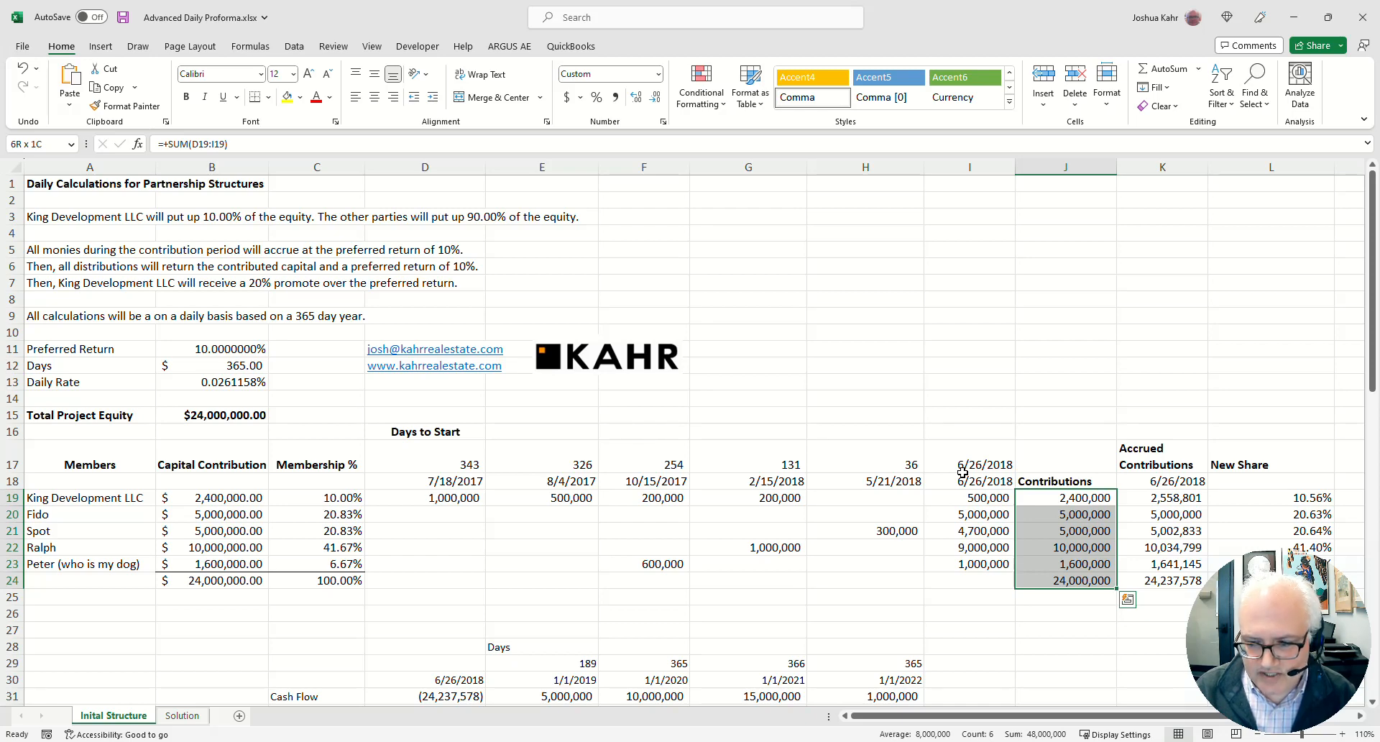
Compare the other members' 6/26/2018 contributions in column I with their total contributions in column J
key(Down)
key(Down)
key(Down)
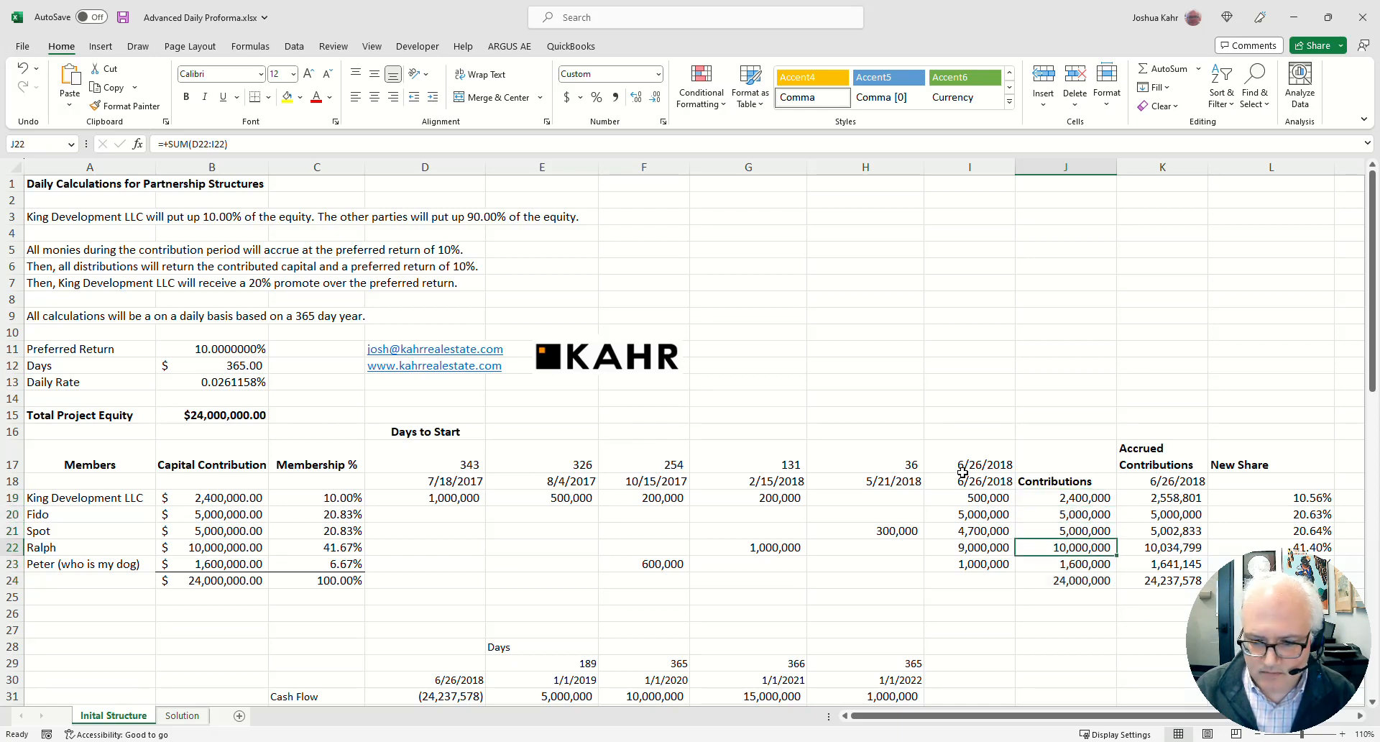
key(Up)
key(Up)
key(Left)
key(shift+Right)
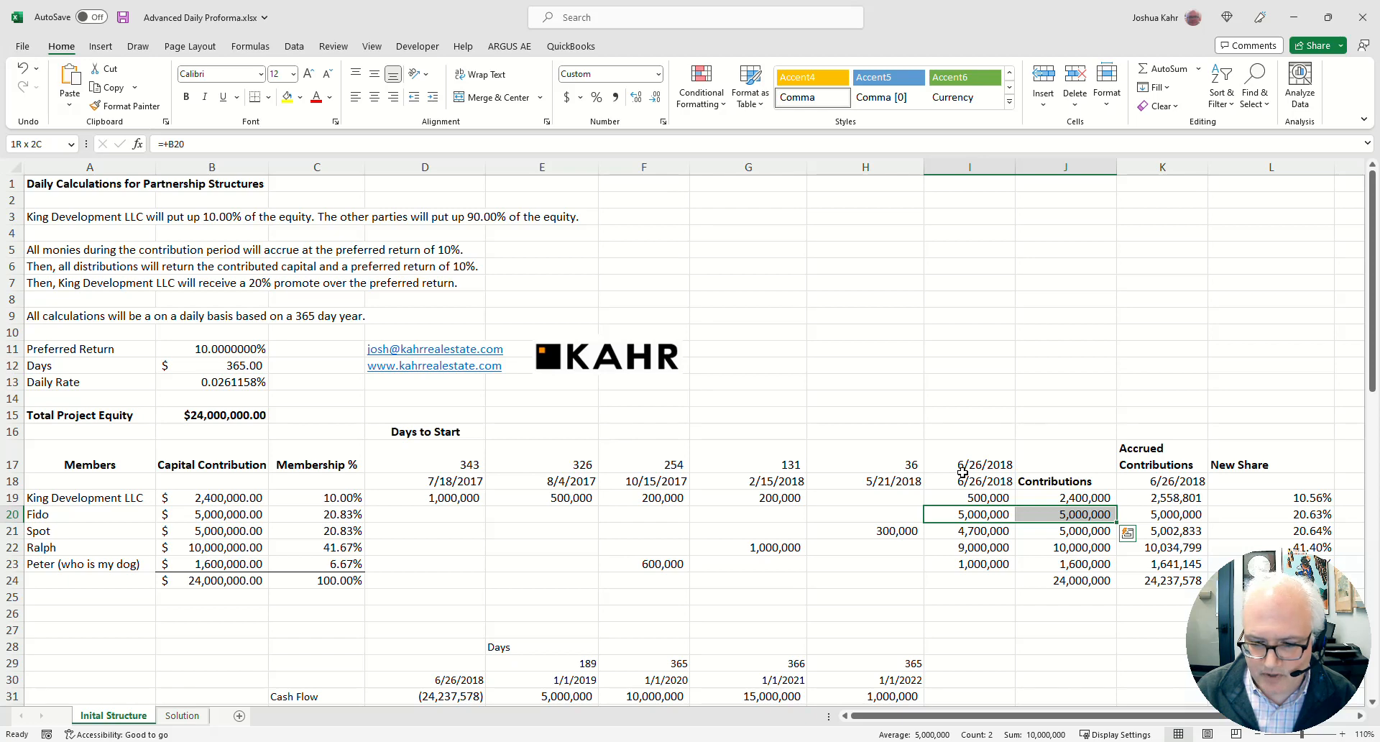
key(Down)
key(Down)
key(Down)
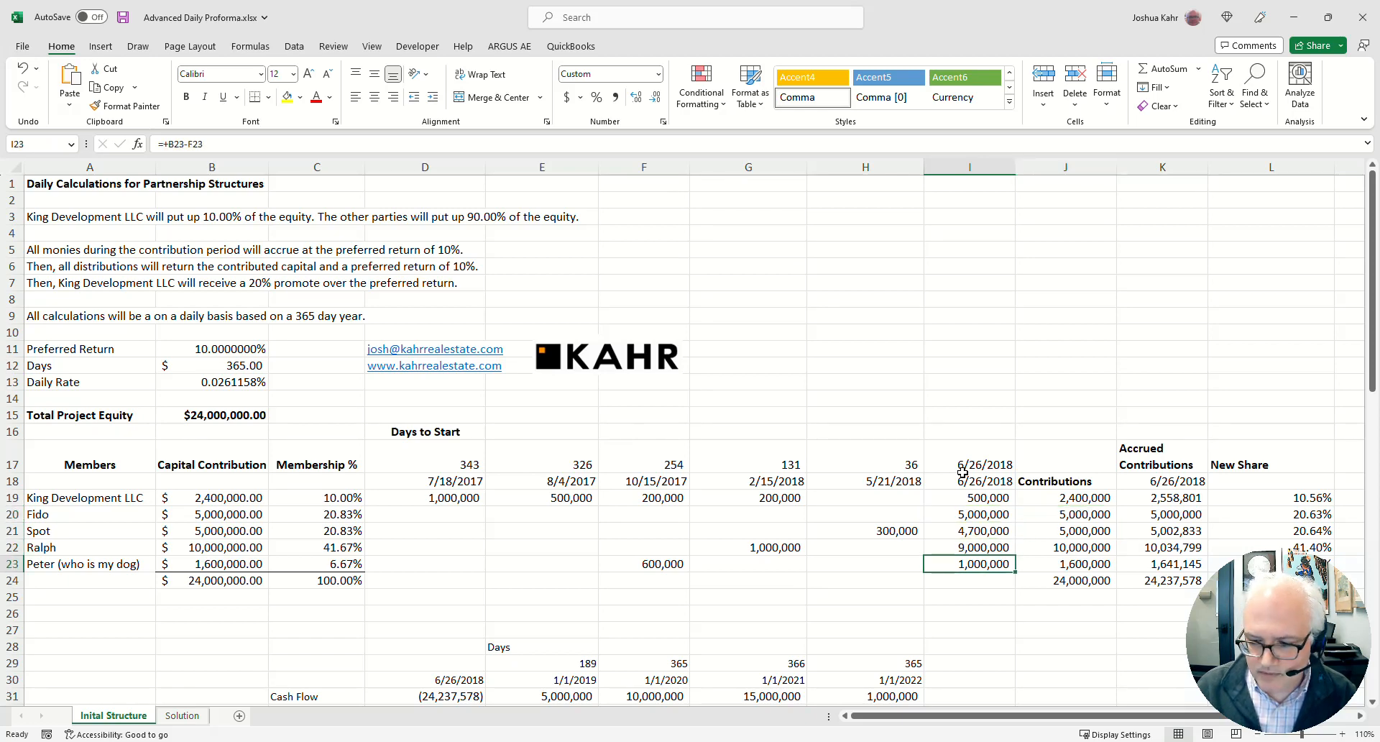
key(Right)
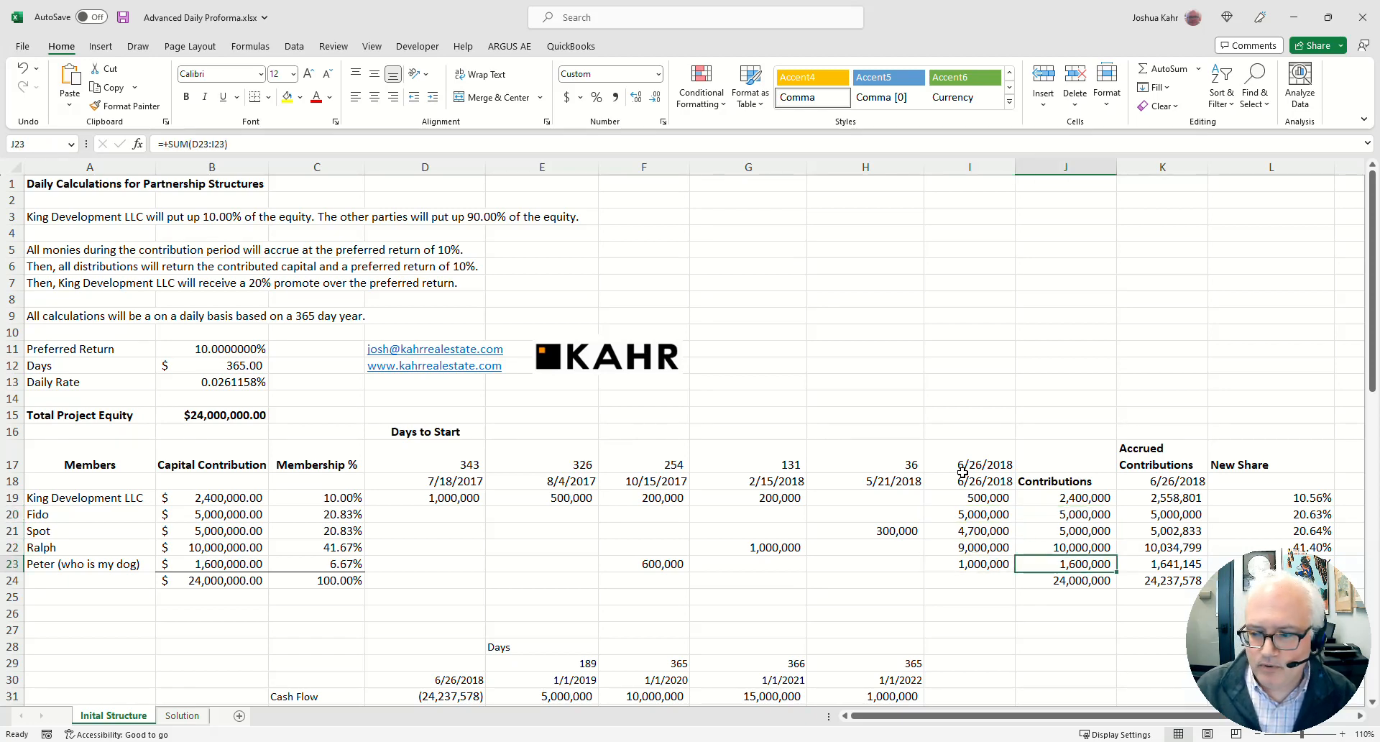
key(Left)
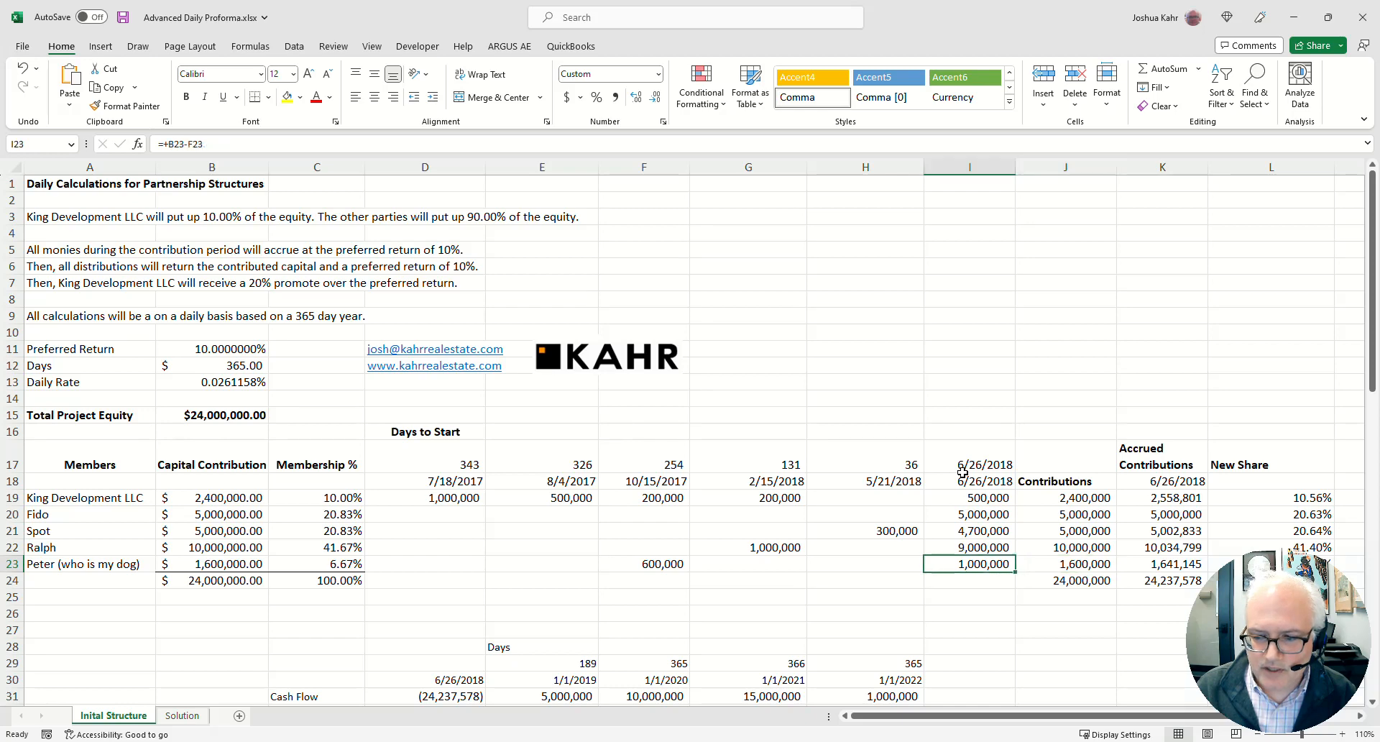
Trace the last member's contributions along row 23 and open the accrued contribution formula in K23 for inspection
key(Left)
key(Left)
key(Left)
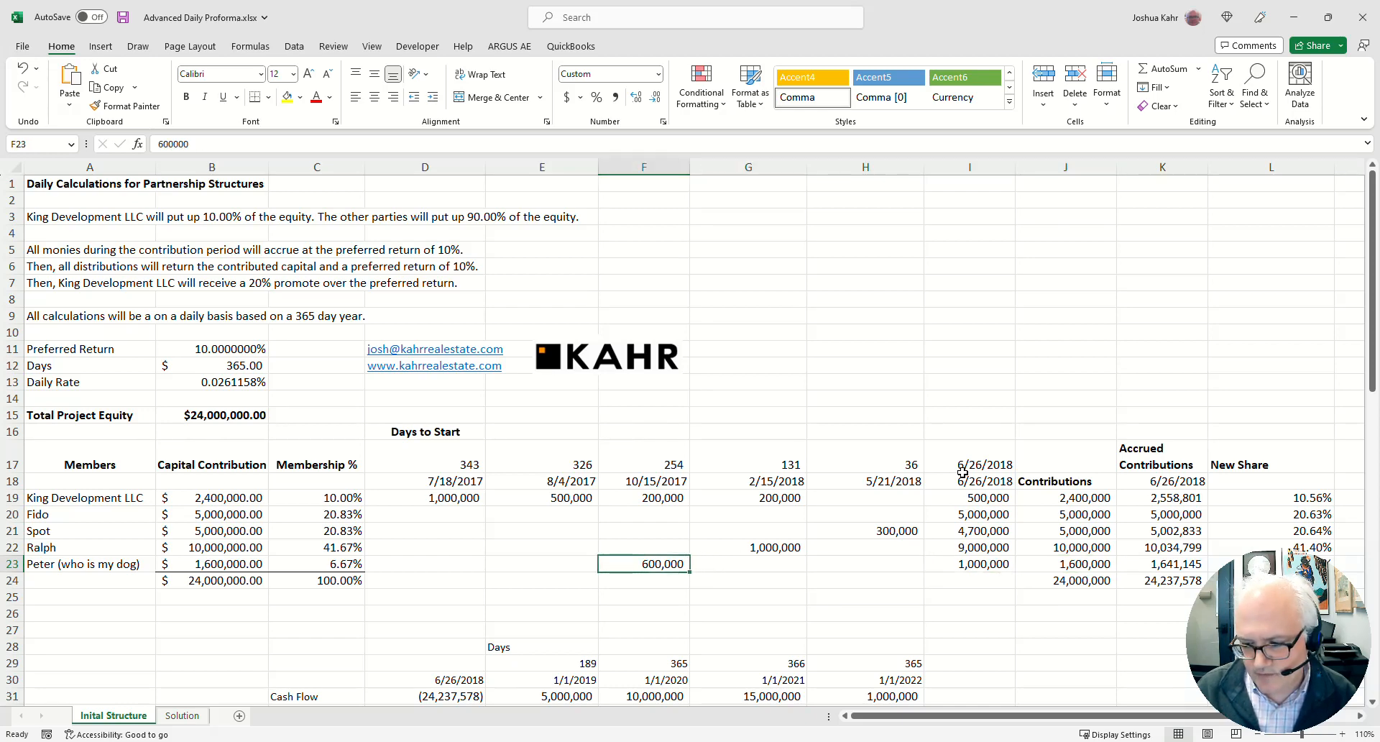
key(Right)
key(Right)
key(Right)
key(Right)
key(Right)
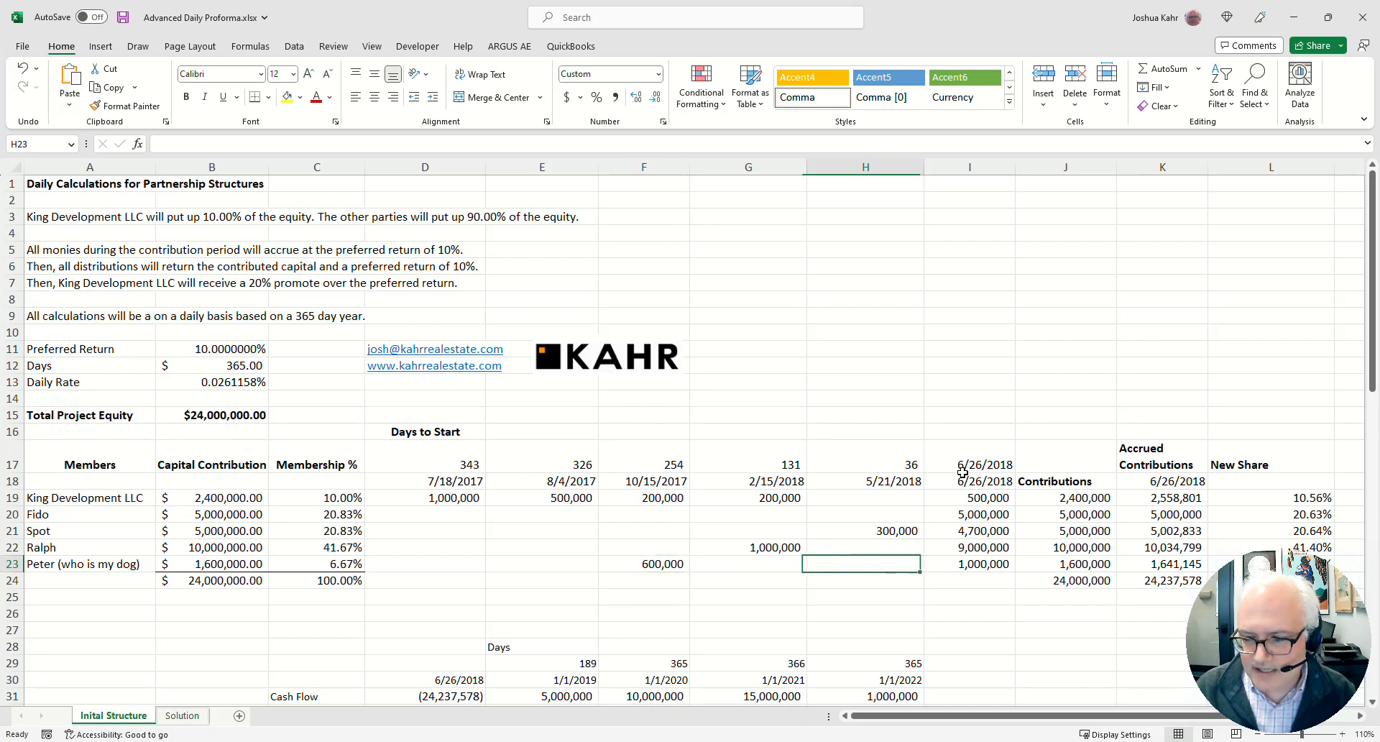
key(F2)
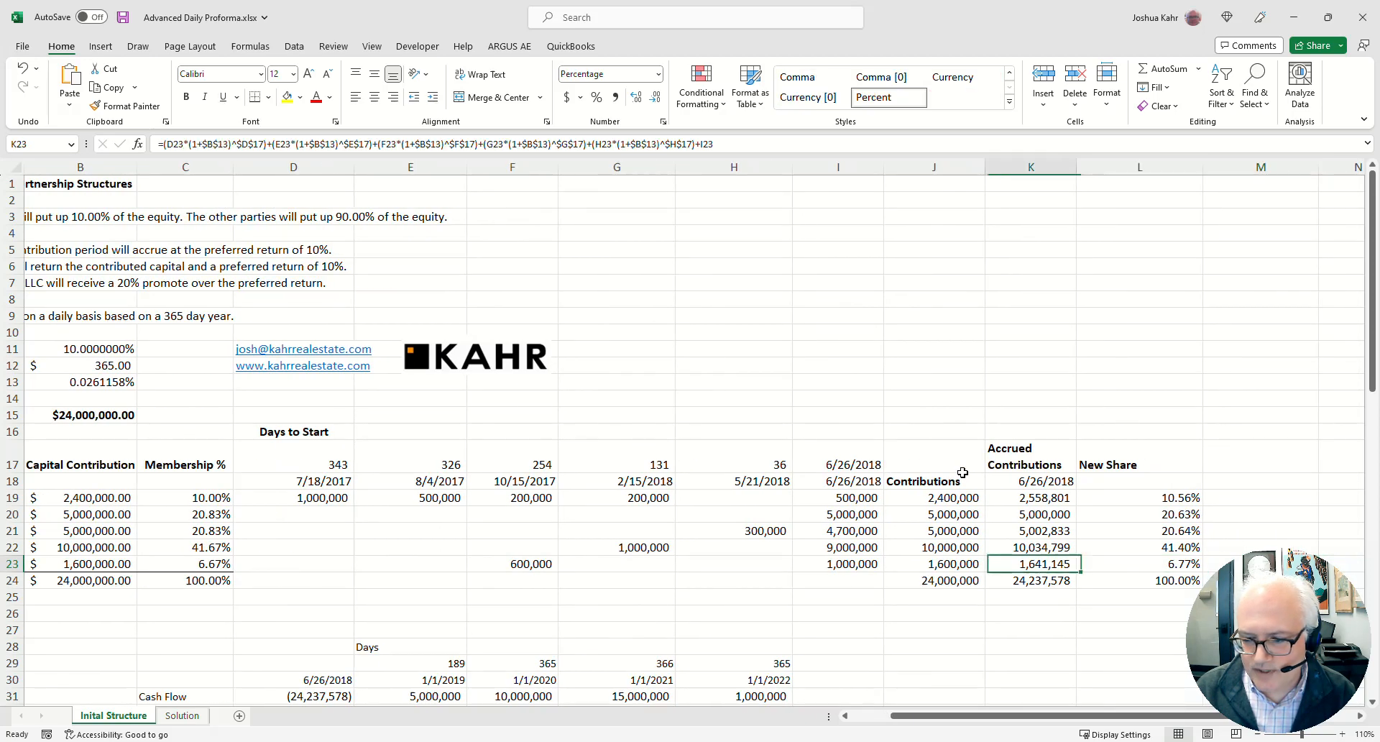
key(Tab)
key(Tab)
key(Tab)
key(Tab)
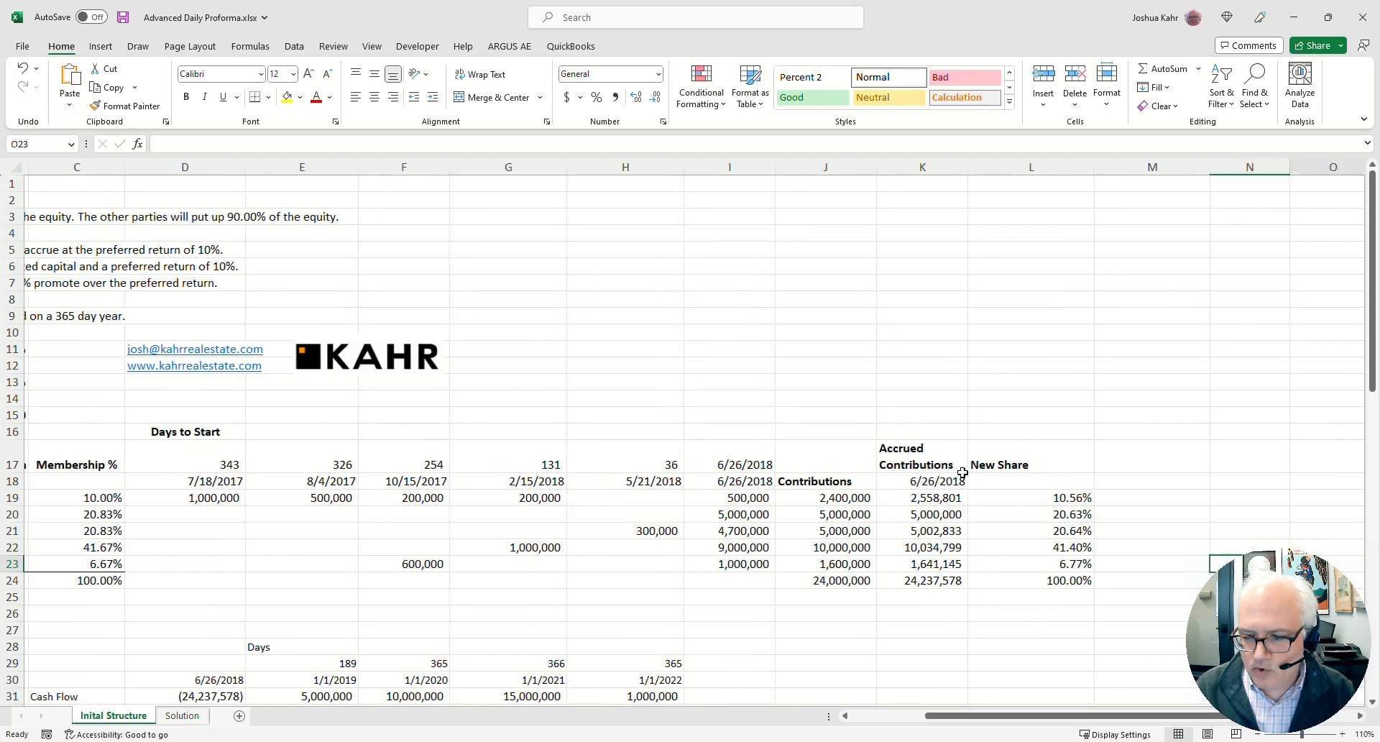
key(Left)
key(Left)
key(Left)
key(Left)
key(F2)
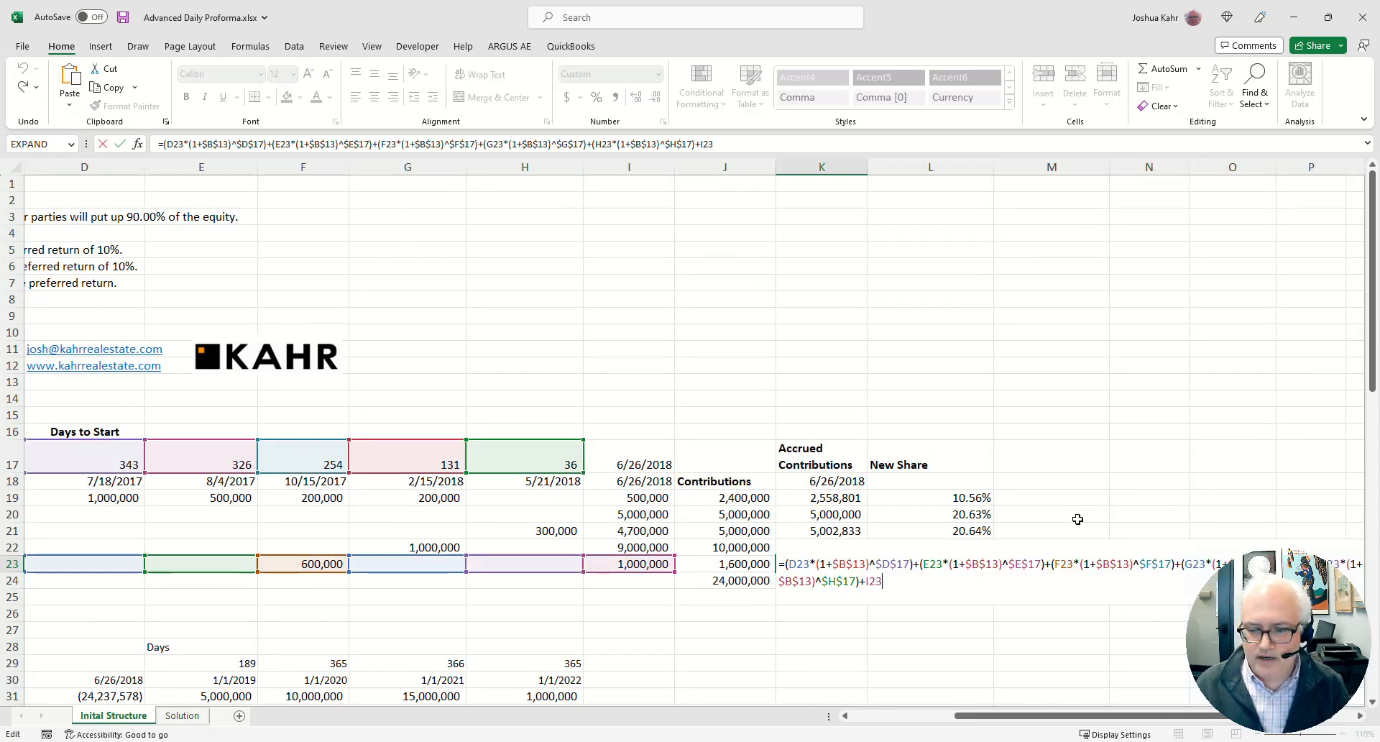
key(Escape)
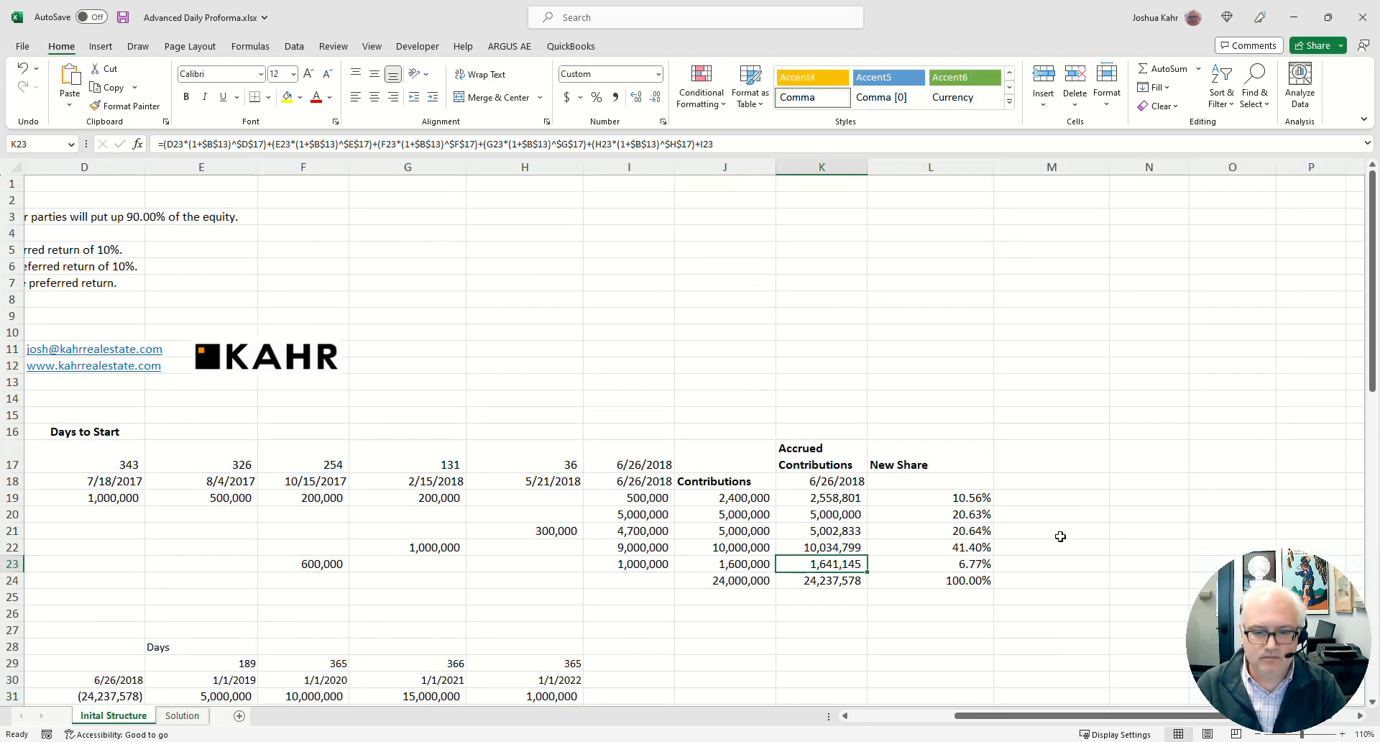
key(Down)
key(Down)
key(Down)
key(Down)
key(Down)
key(Down)
key(Down)
scroll(1060, 536, down, 2)
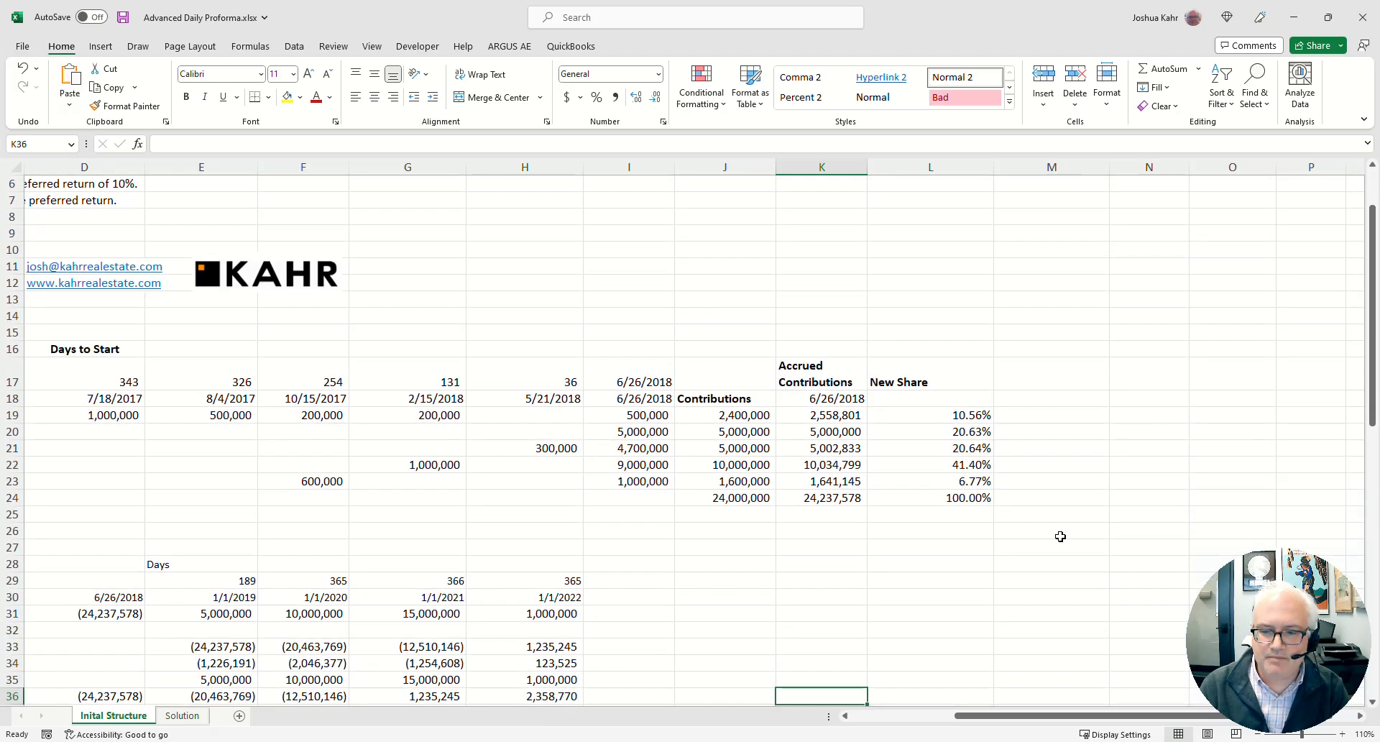
Examine the accrued contribution formula in K23, including its contribution references, the daily rate $B$13 and the days exponent $F$17
click(863, 480)
click(1342, 734)
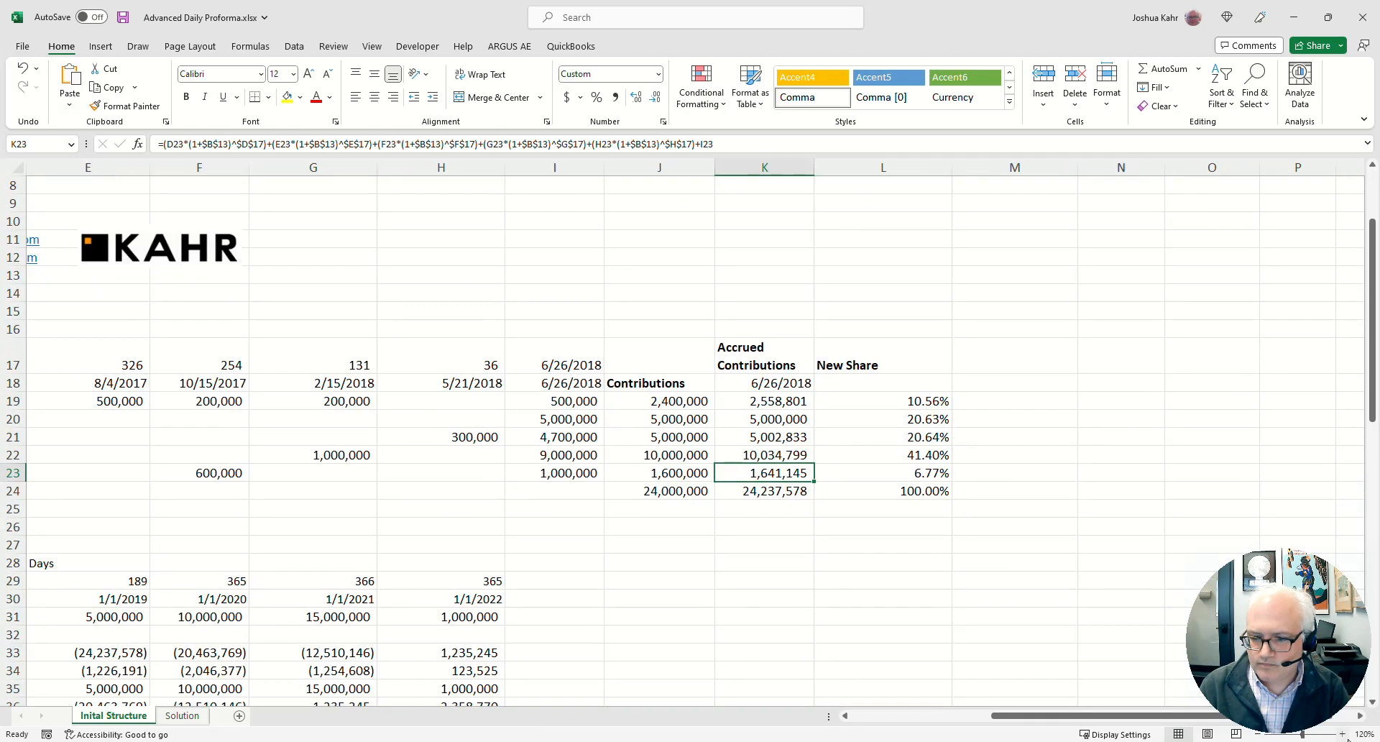
key(F2)
click(878, 477)
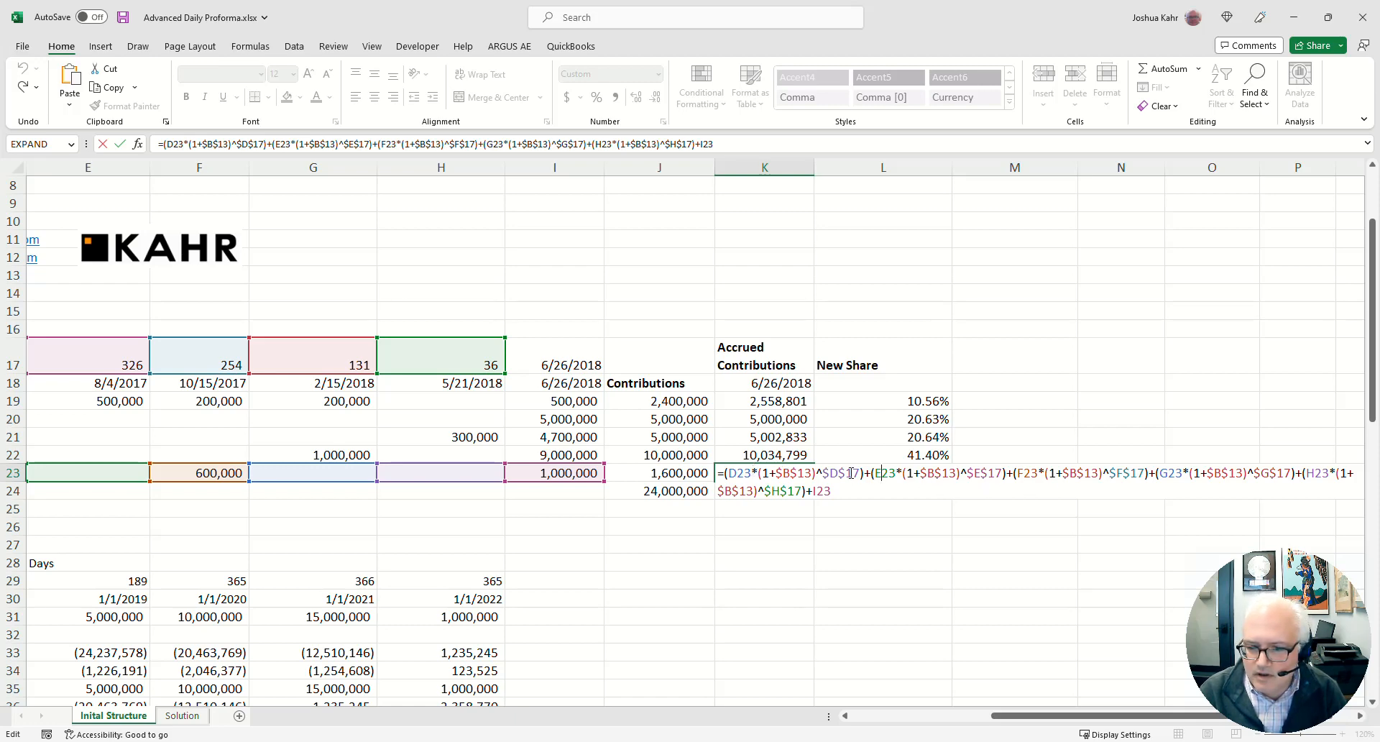
double_click(739, 472)
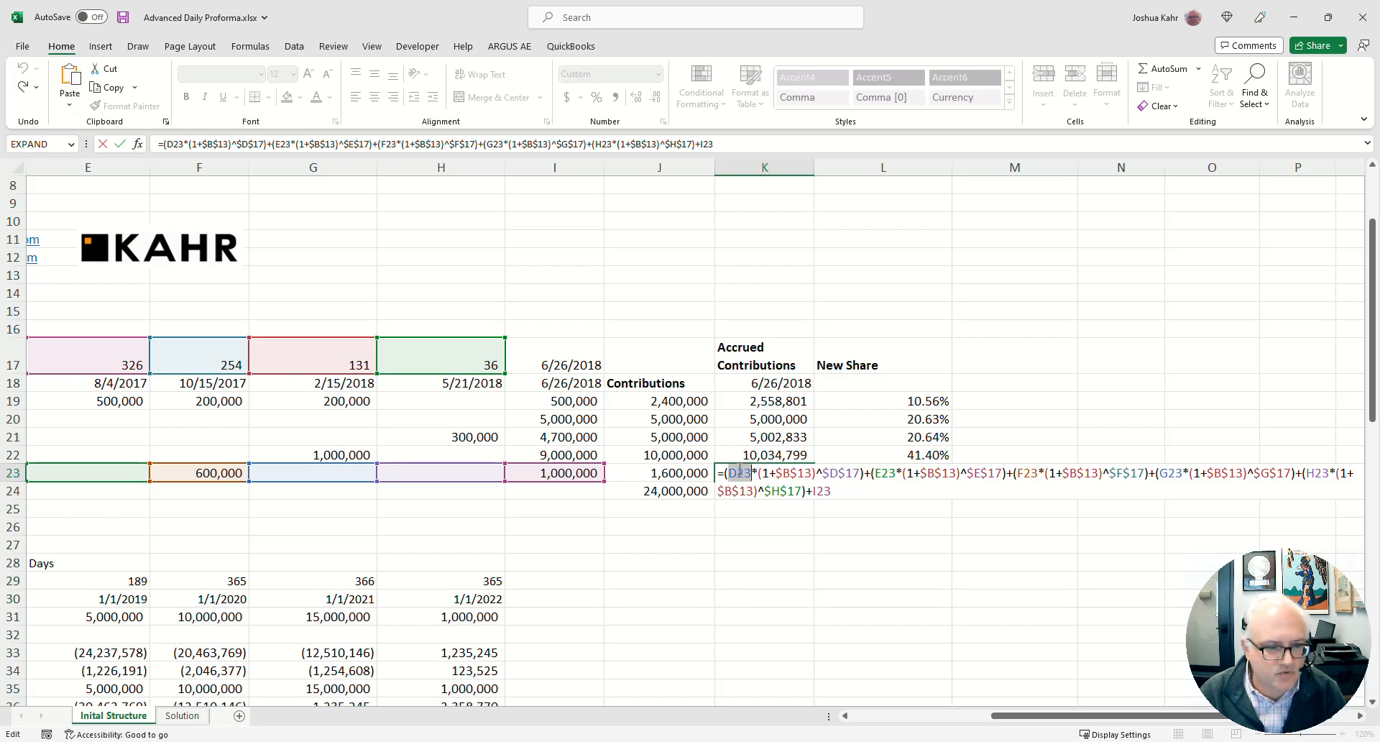
double_click(1170, 472)
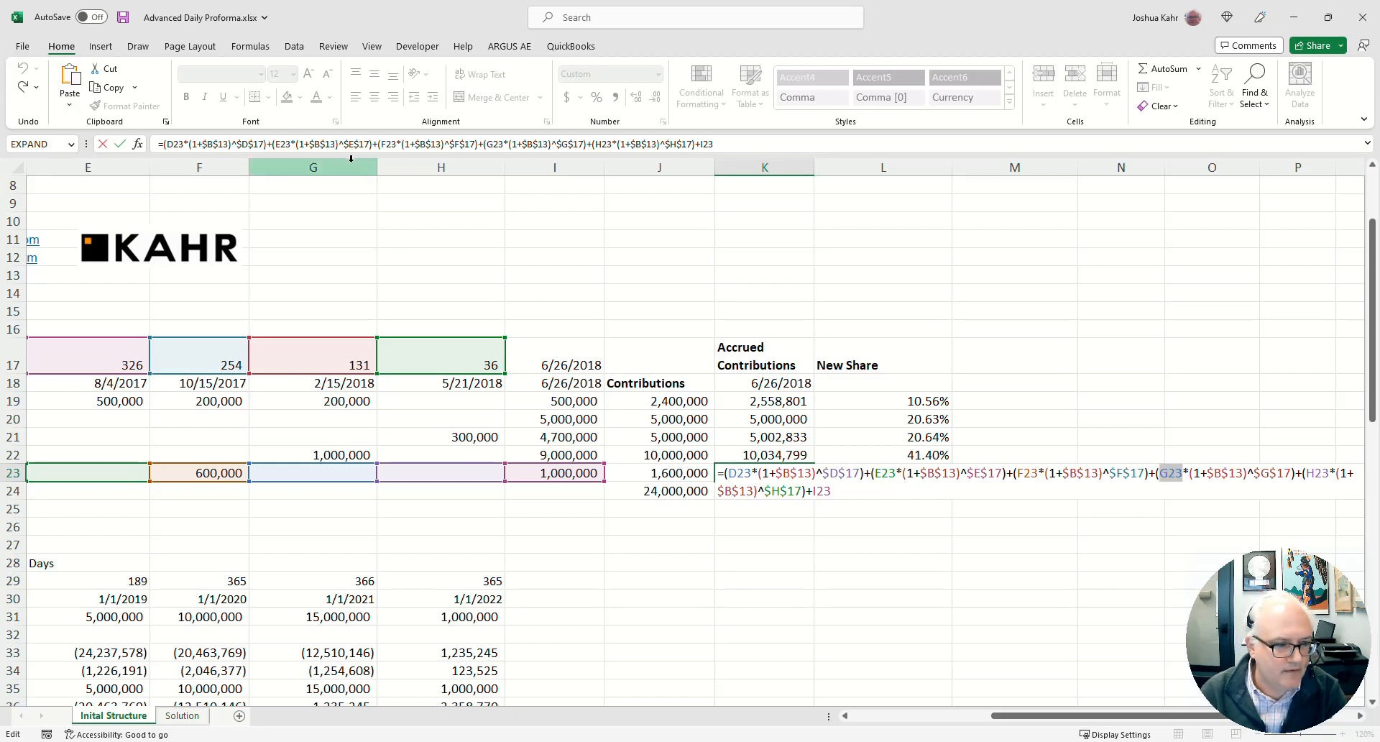
double_click(1028, 473)
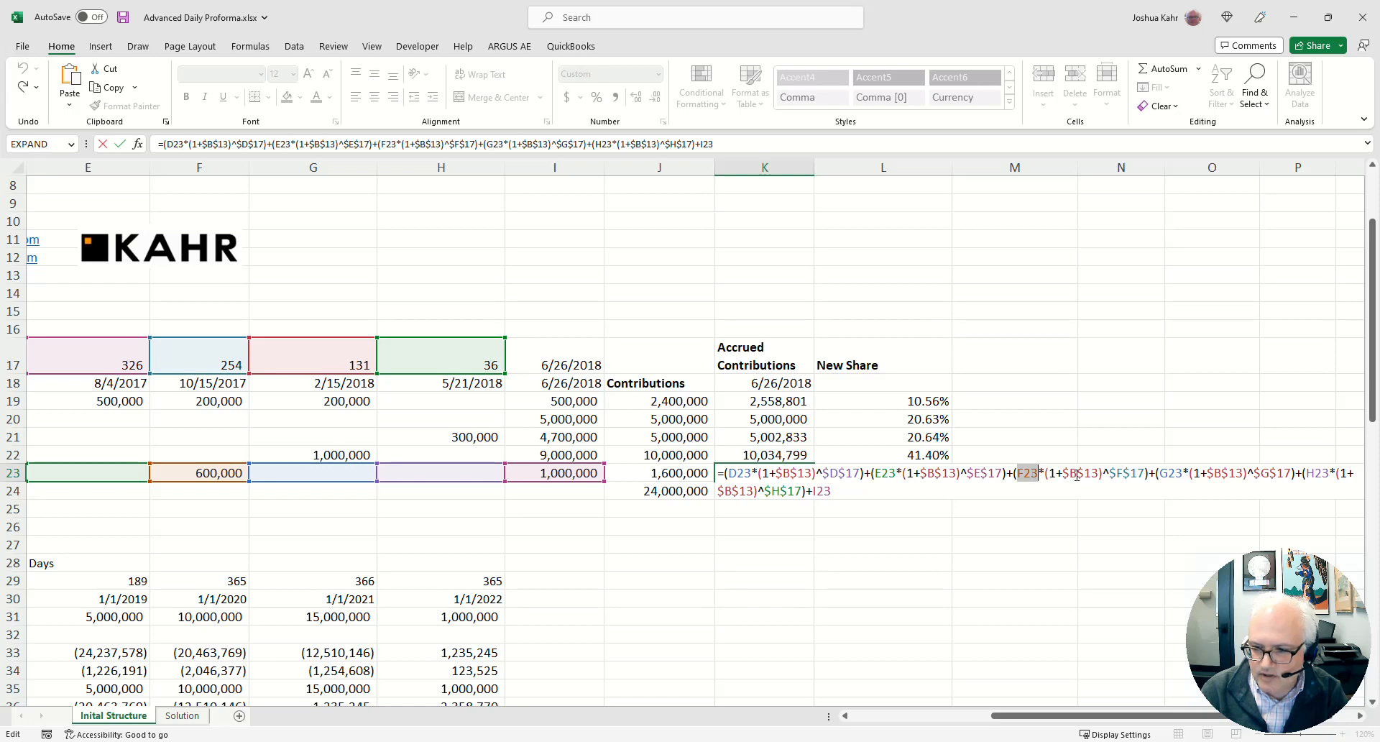
click(1099, 473)
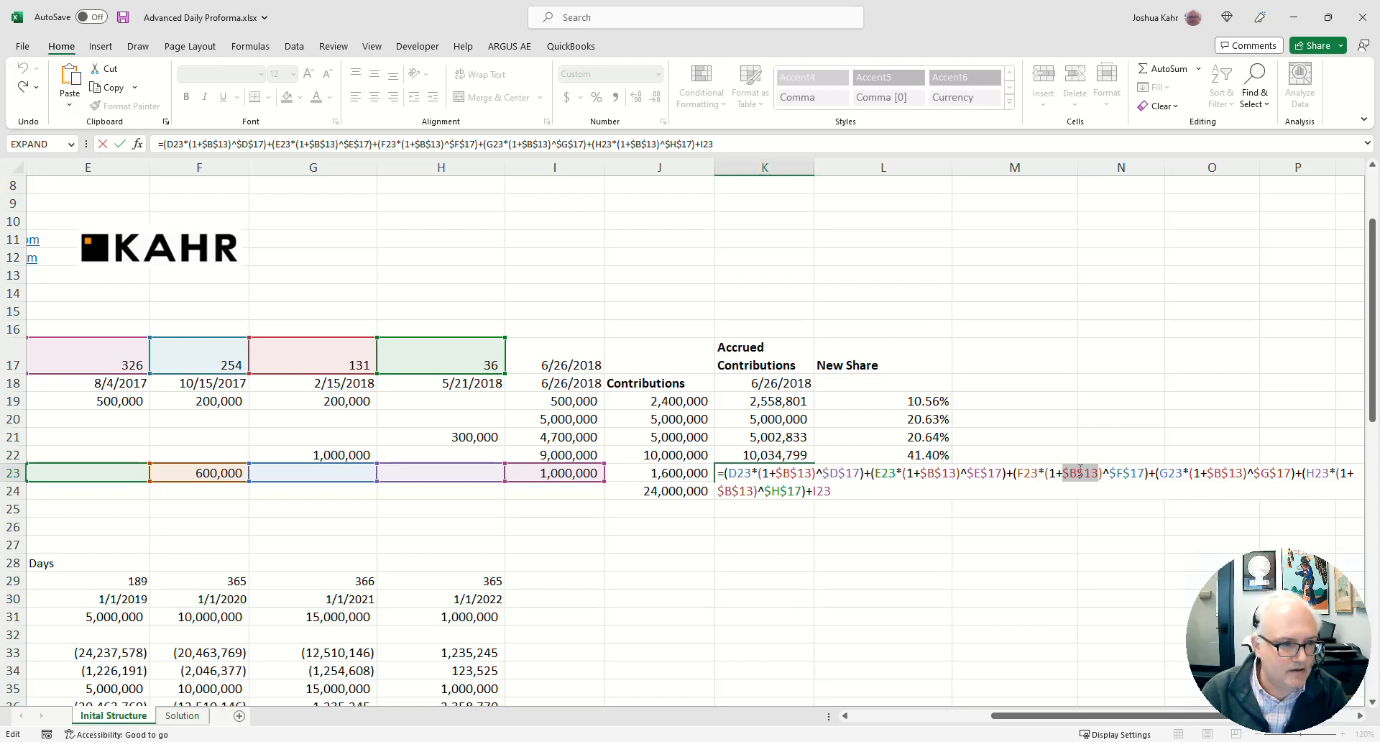
double_click(1127, 473)
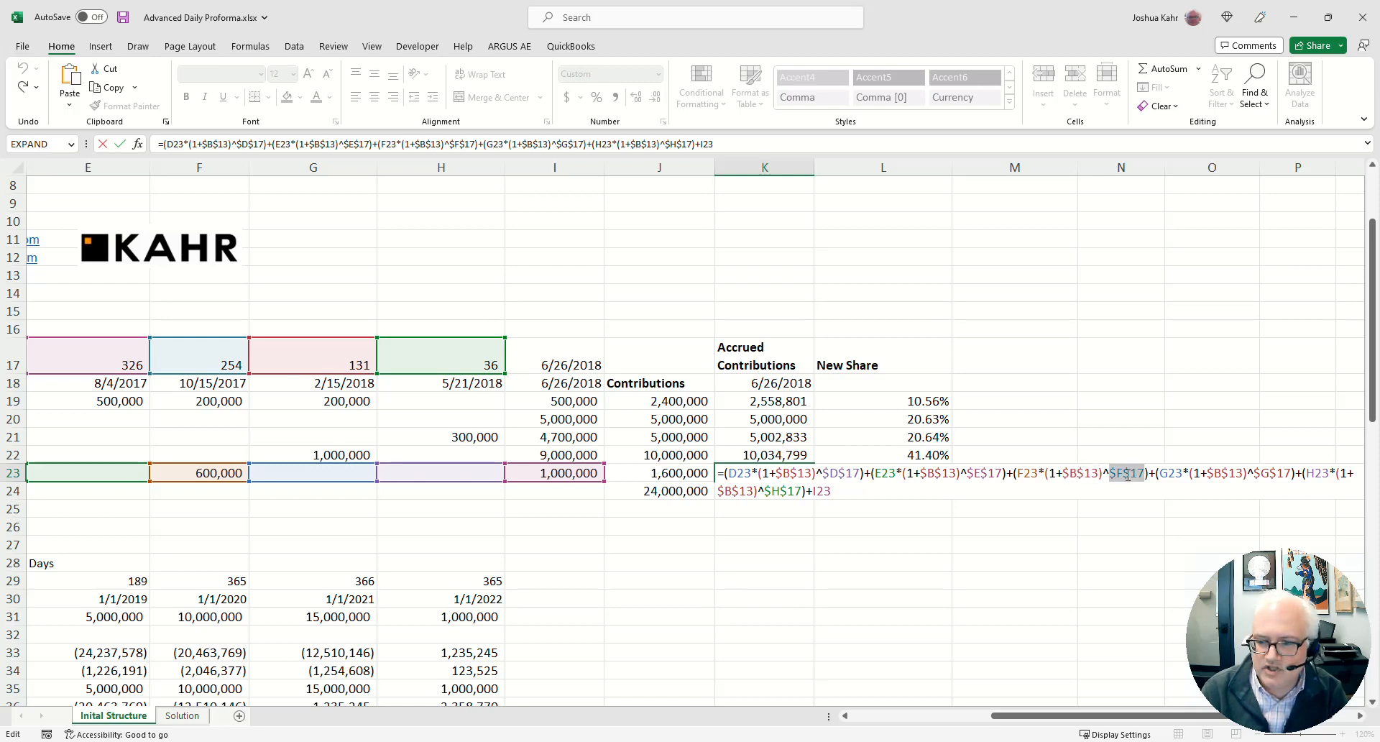
key(Escape)
Check the formula behind the daily rate in B13
click(375, 296)
key(Left)
key(Left)
key(Left)
key(Left)
key(Left)
key(Up)
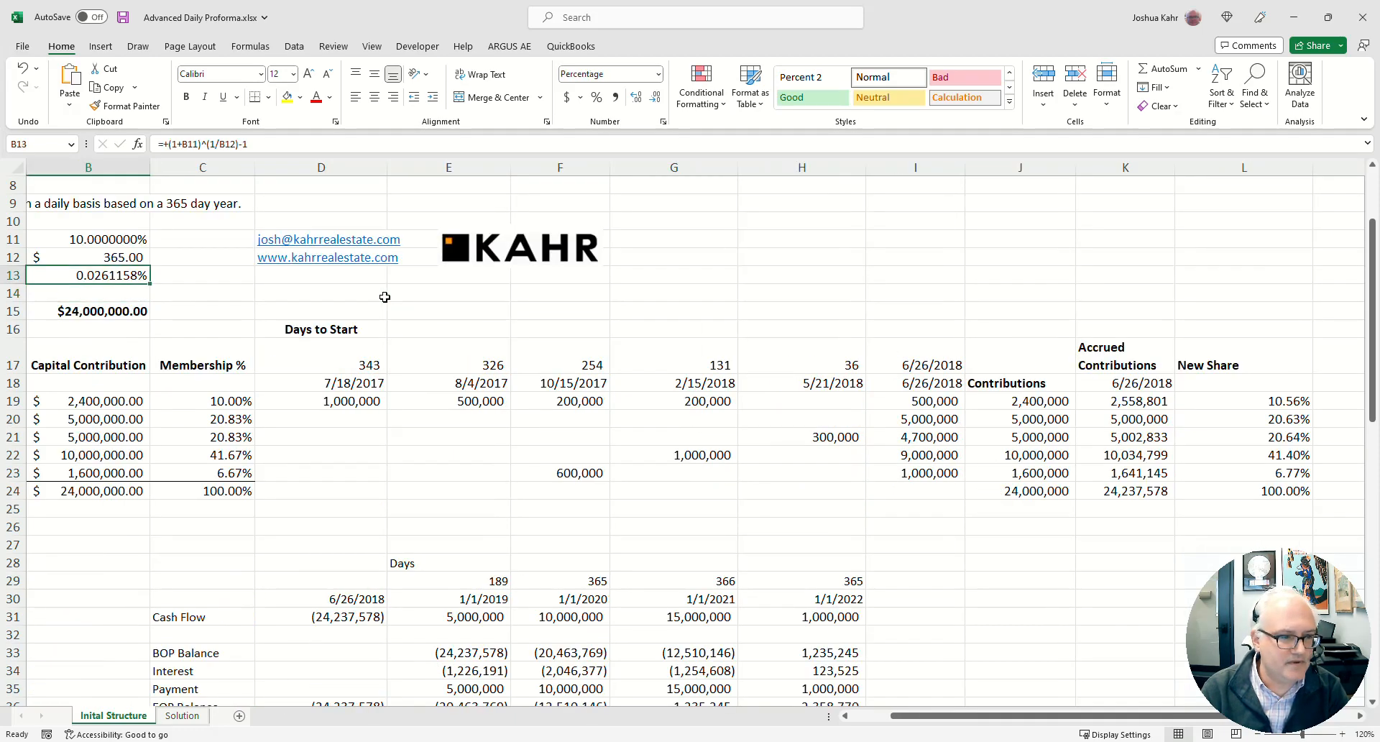
Examine the days to start in G17 and H17 and the contributions beneath them
key(Right)
key(Right)
key(Right)
key(Right)
key(Right)
key(Down)
key(Down)
key(Down)
key(Down)
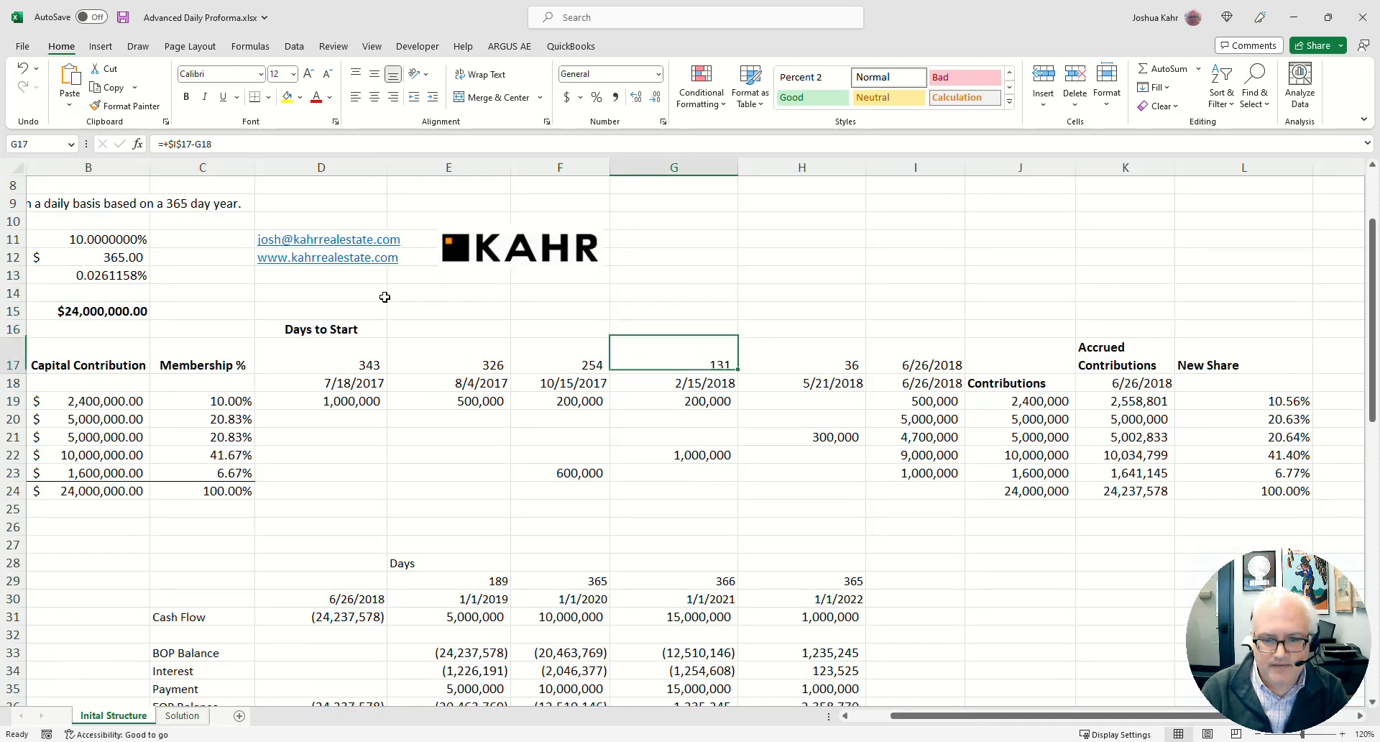
key(Right)
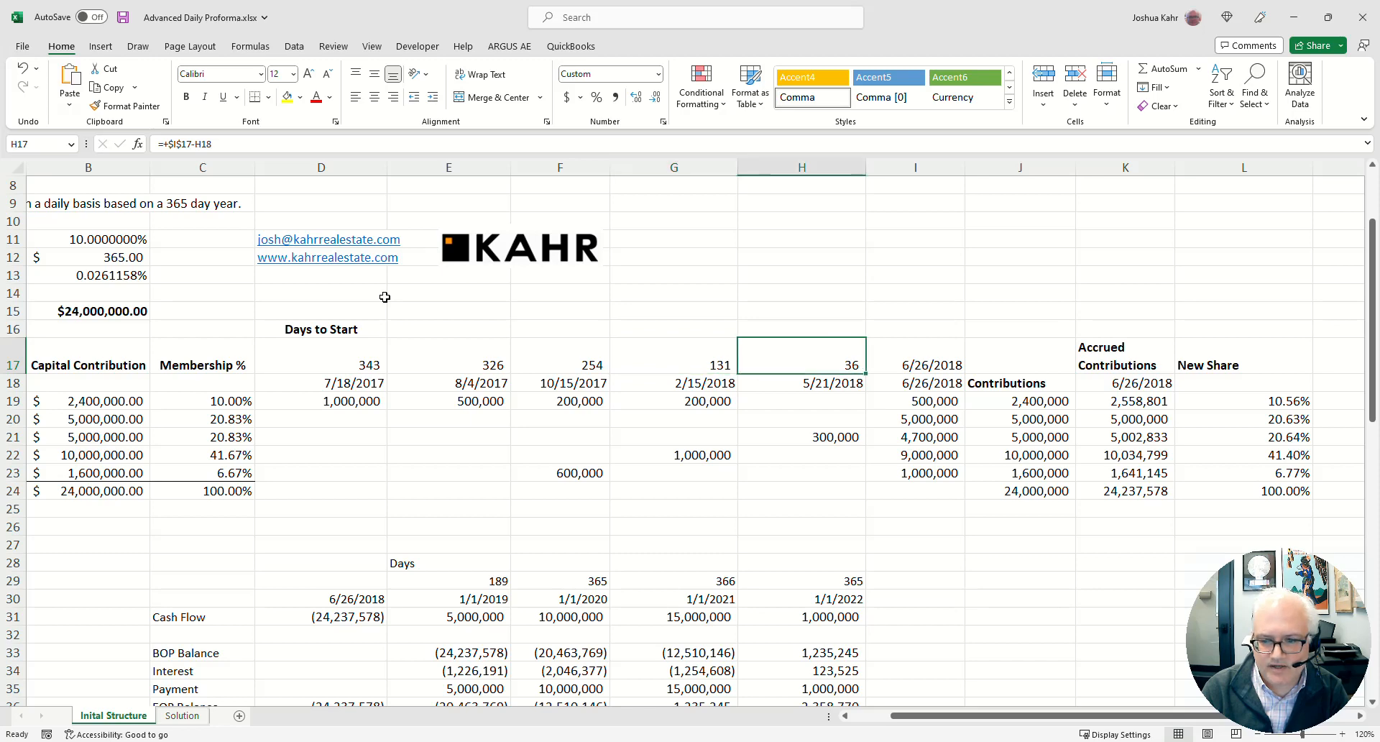
key(shift+Down)
key(shift+Down)
key(shift+Down)
key(shift+Down)
key(shift+Down)
Select F17:F23 to relate the days to start for 10/15/2017 to the contributions made on that date
key(Left)
key(Left)
key(Left)
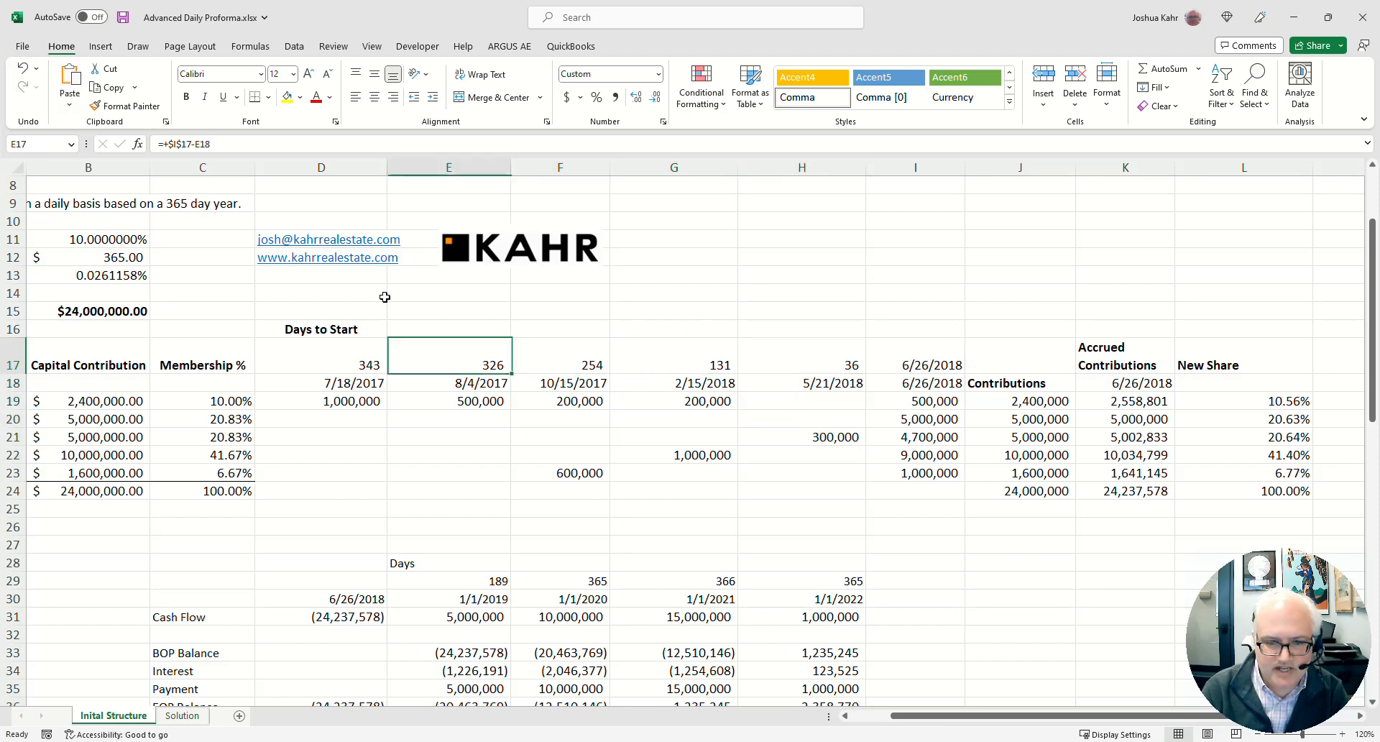
key(Right)
key(shift+Down)
key(shift+Down)
key(shift+Down)
key(shift+Down)
key(shift+Down)
key(shift+Down)
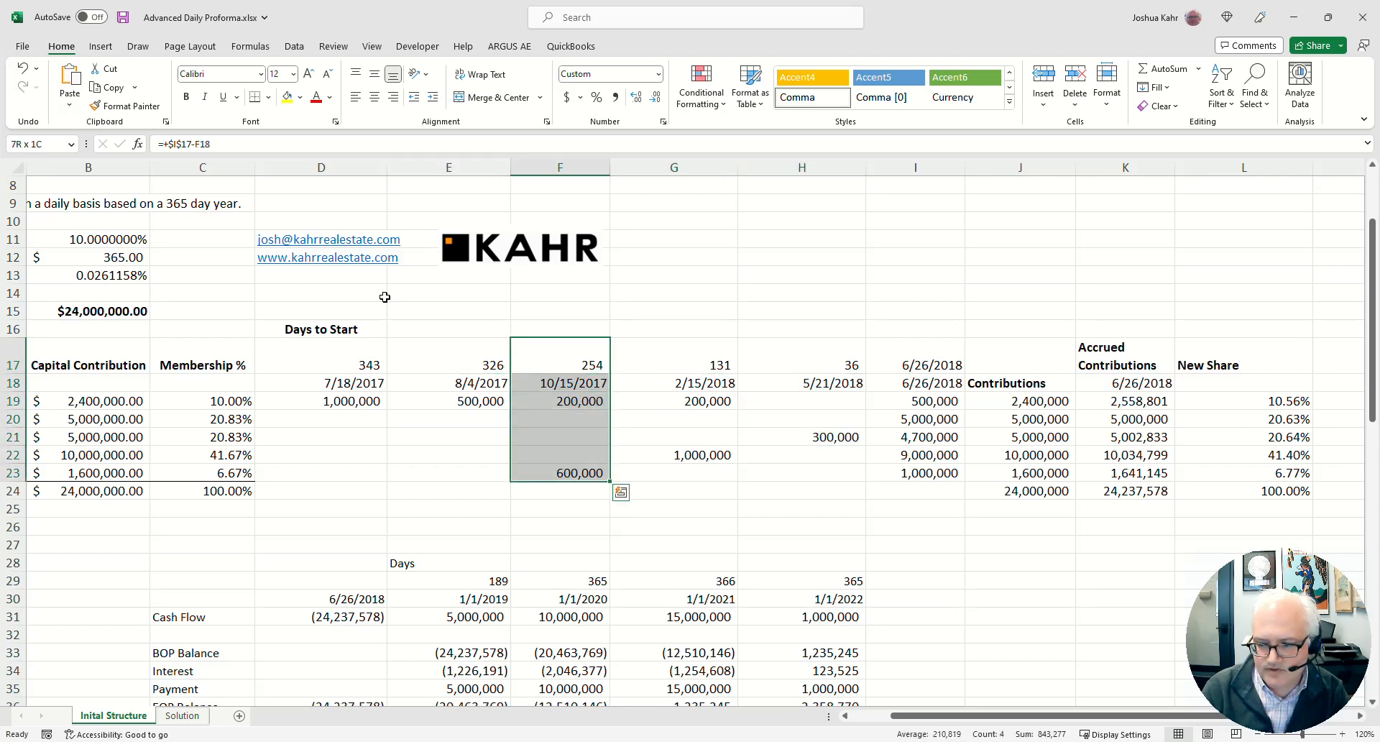
Examine the accrued contribution formula in K21, highlighting its D21 and E21 terms and the I21 amount added without accrual
key(Right)
key(Right)
key(Right)
key(Right)
key(Right)
key(Down)
key(Down)
key(Down)
key(Down)
key(Right)
key(Right)
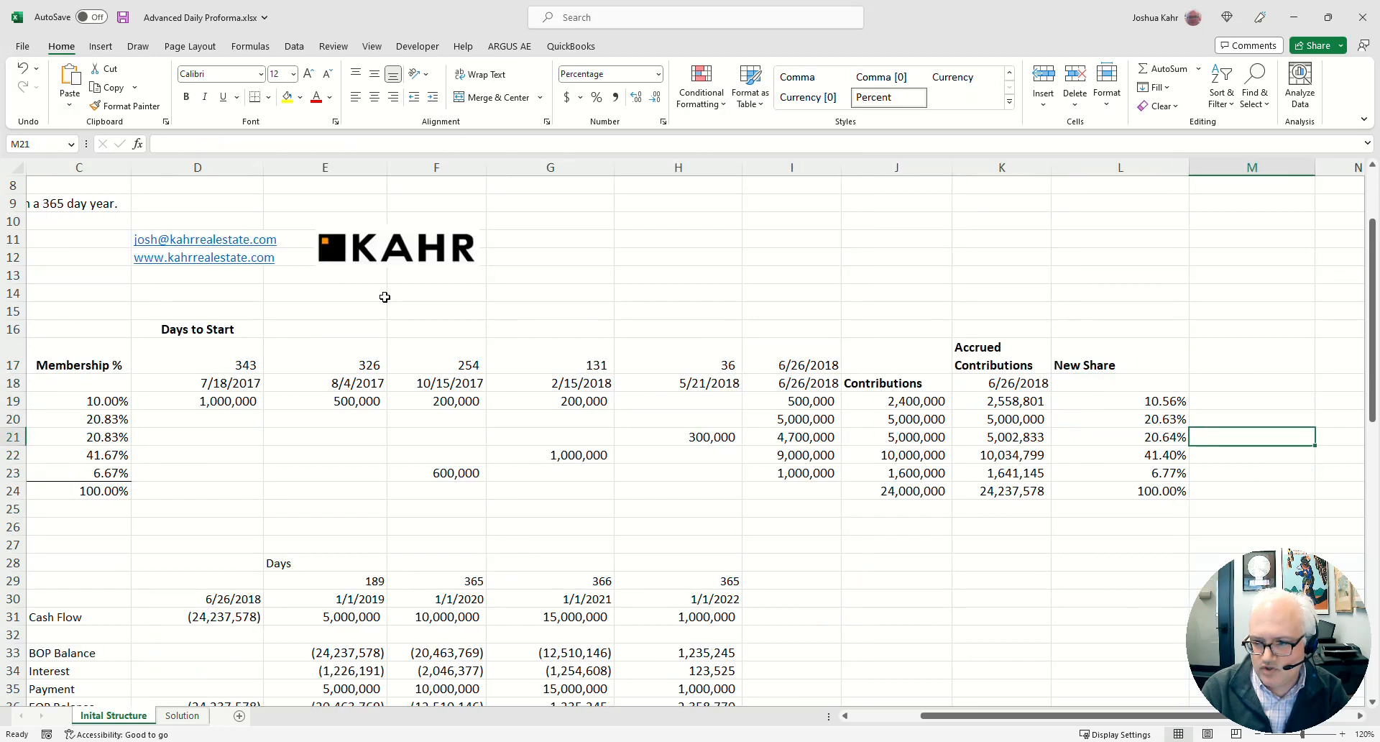
key(Left)
key(Left)
key(Left)
key(Right)
key(Right)
key(Right)
key(Right)
key(Right)
key(Left)
key(Left)
key(Left)
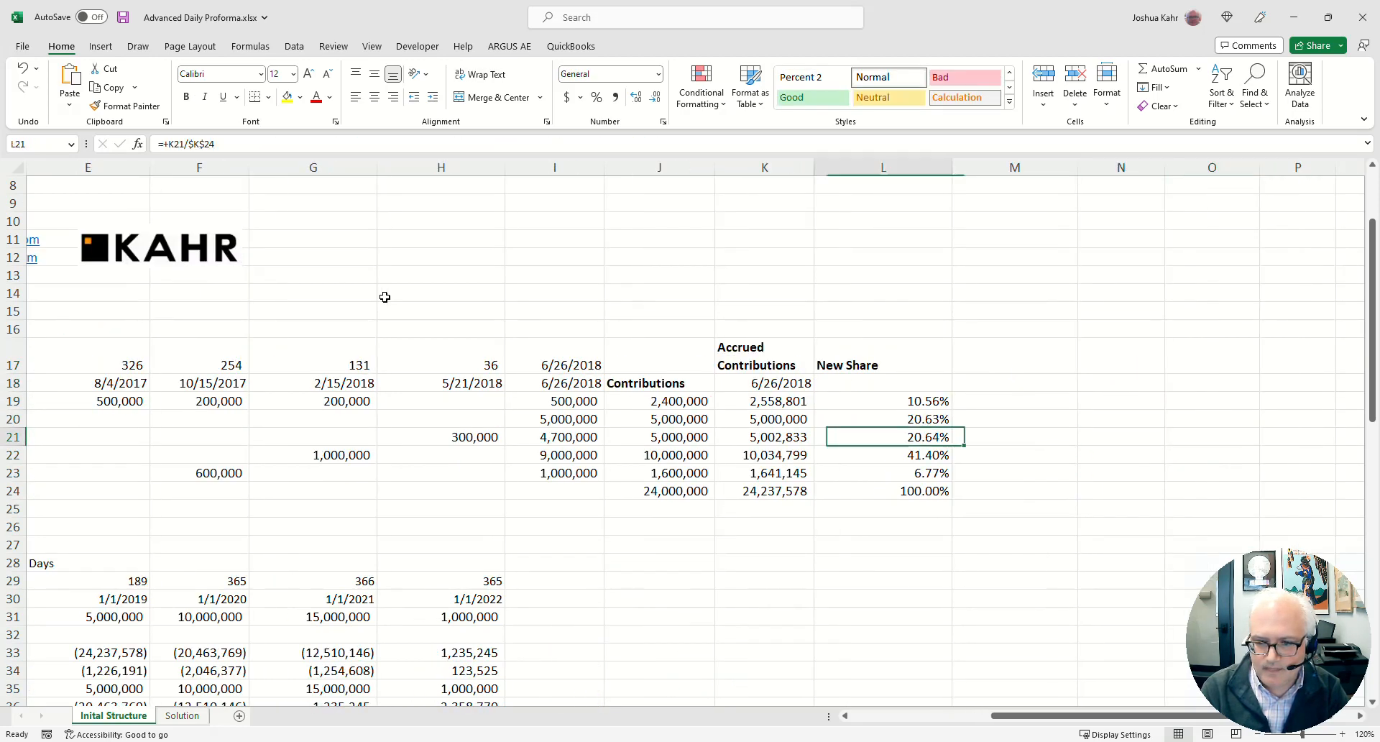
key(Left)
key(F2)
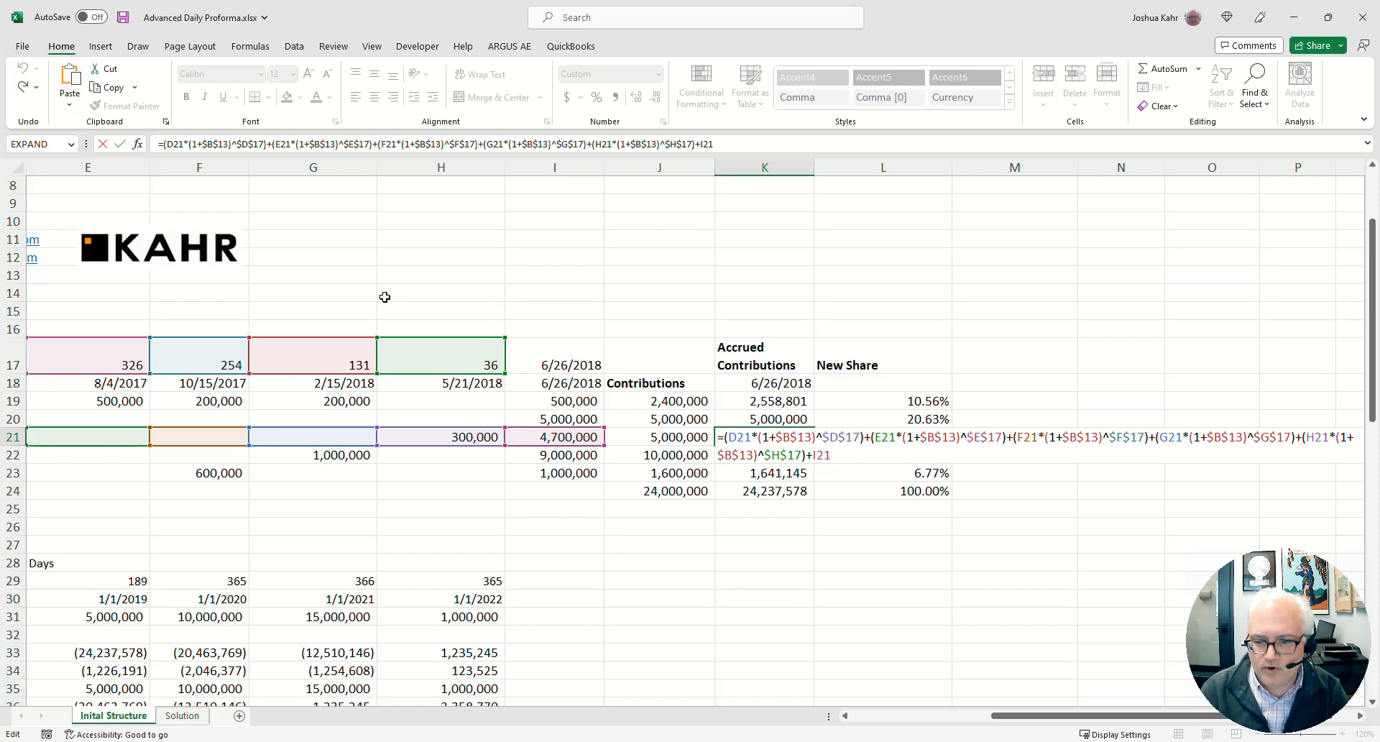
drag(860, 436, 728, 439)
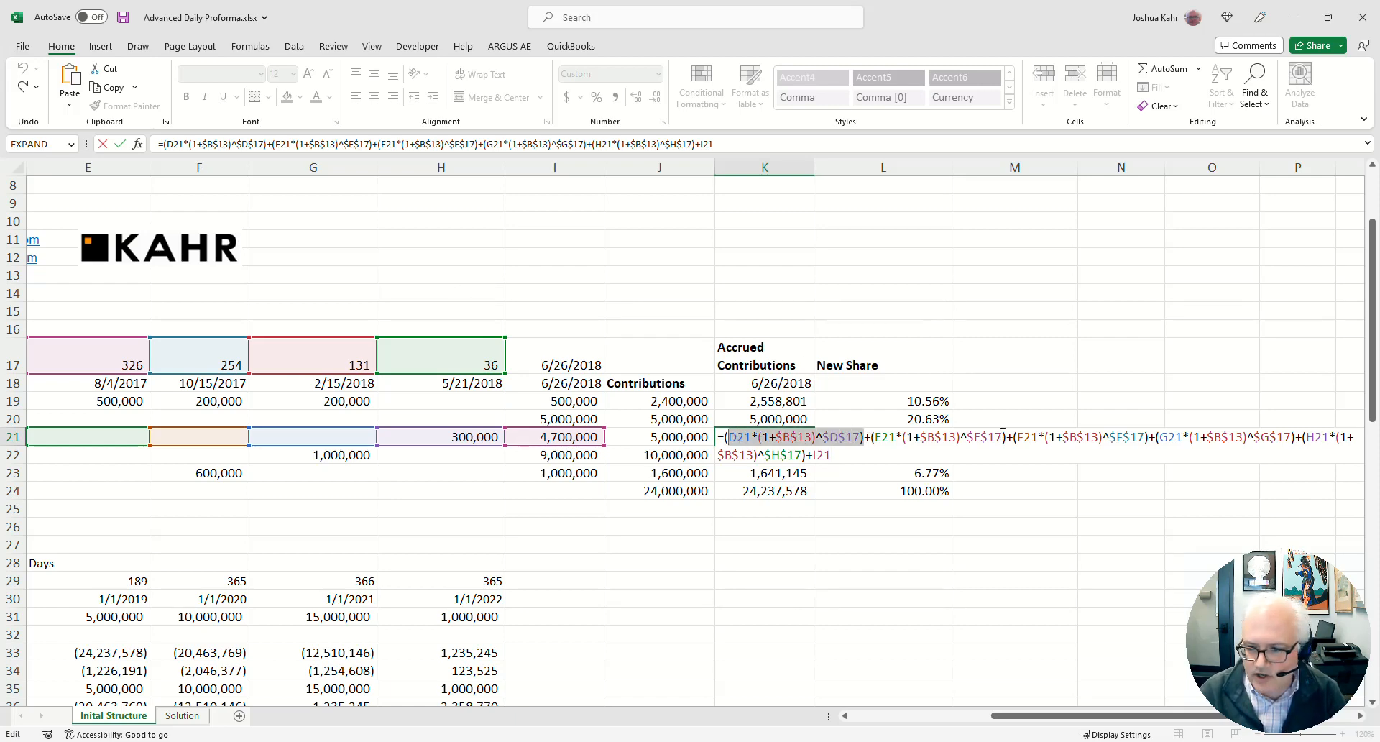
drag(1013, 438, 871, 437)
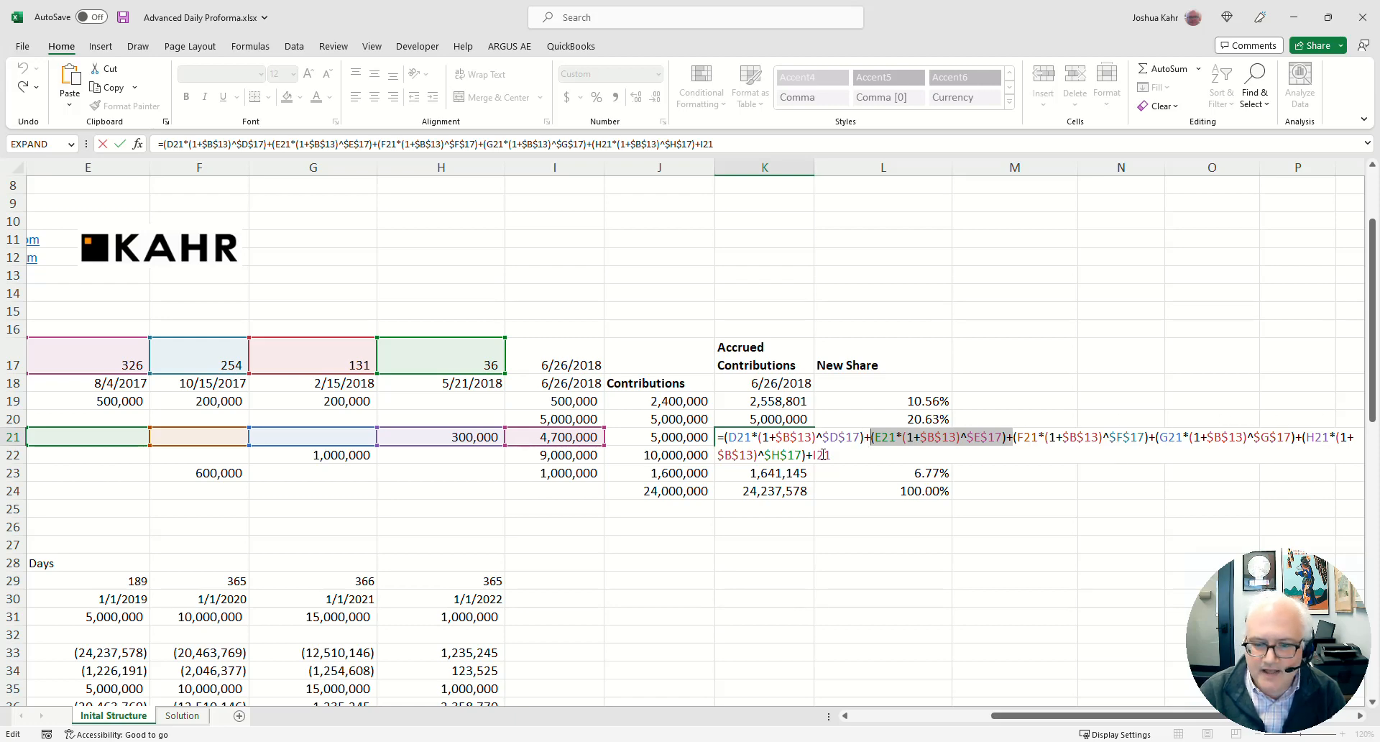
drag(833, 455, 802, 455)
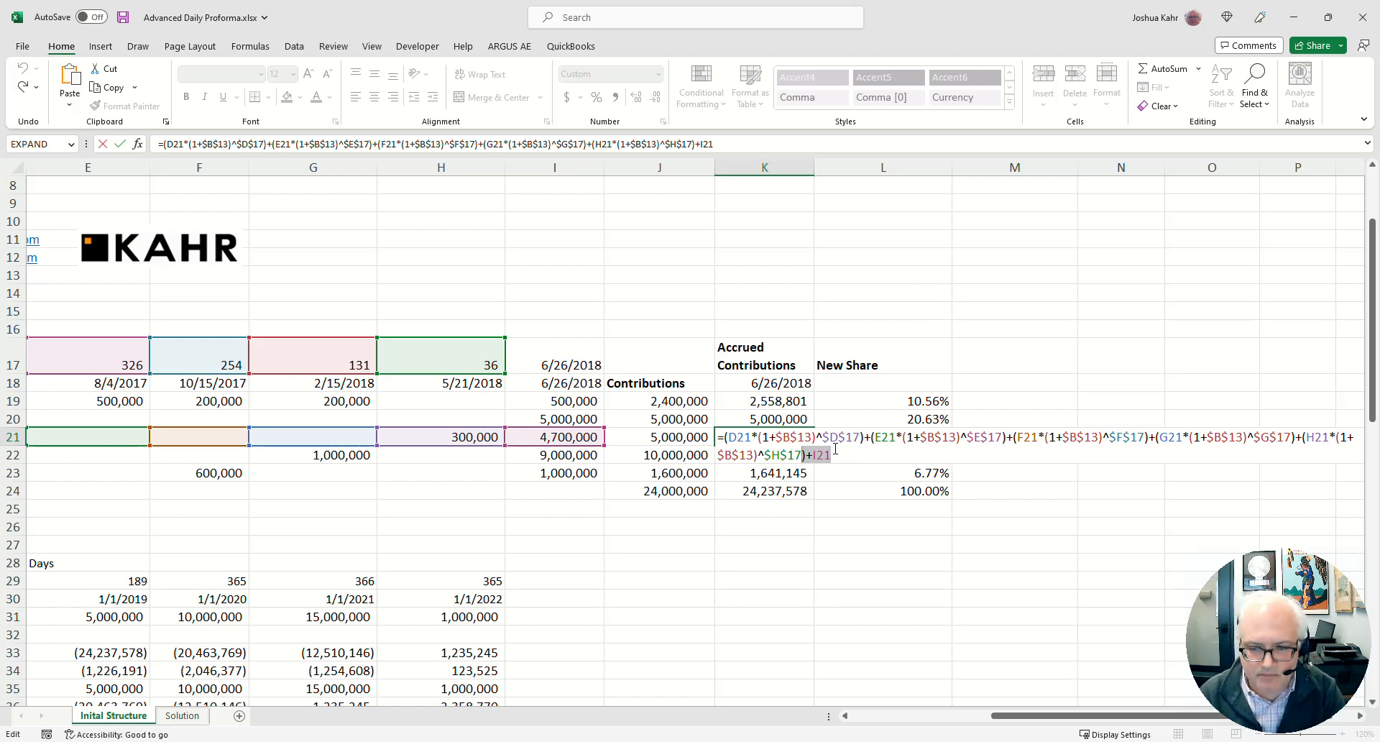
key(Escape)
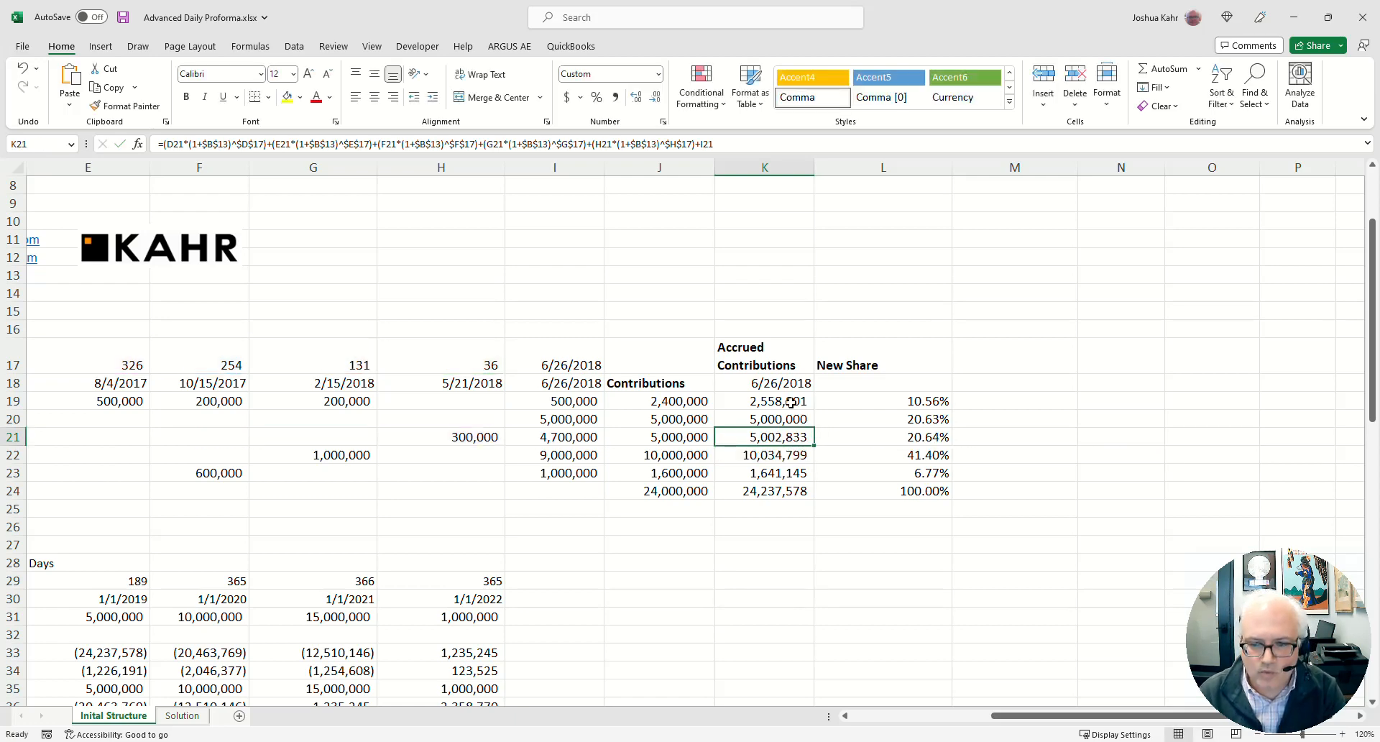
Inspect the New Share formulas starting in L19 and the column's total in L24
click(911, 401)
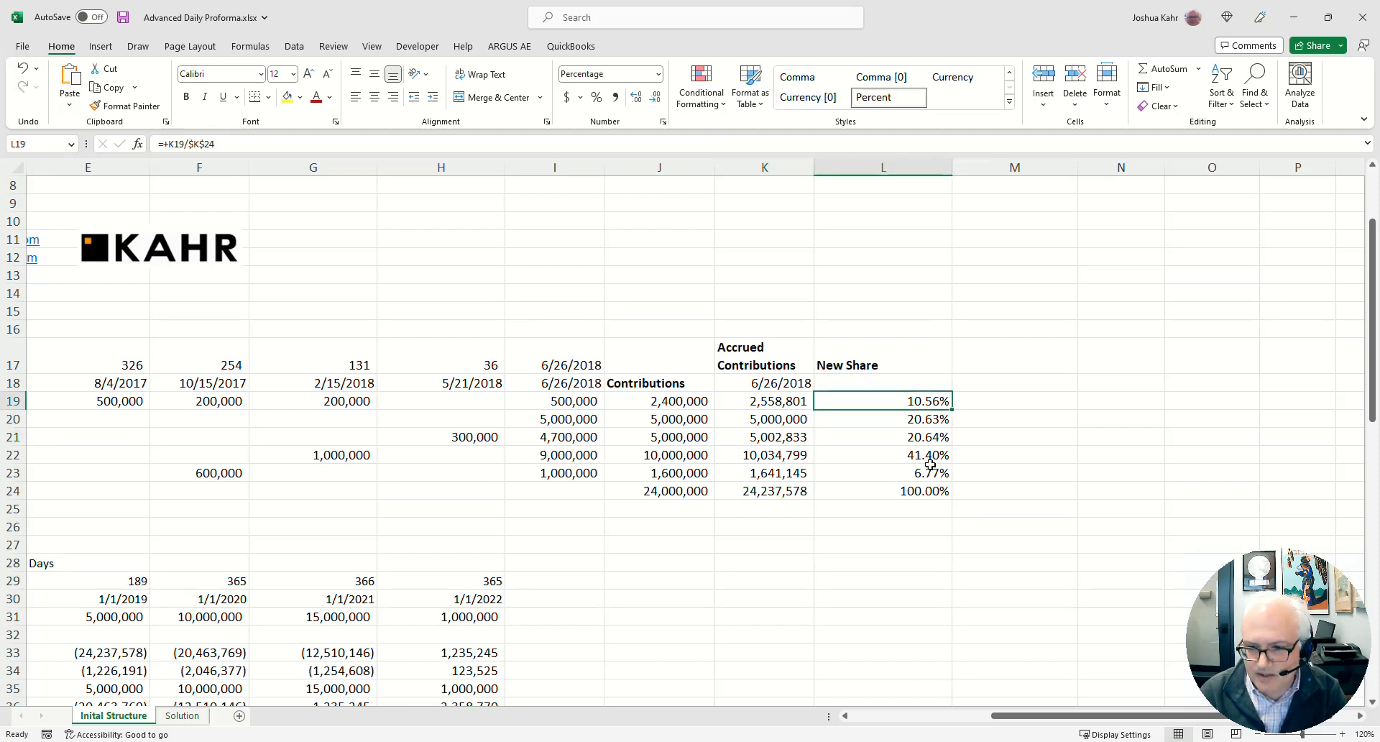
key(F2)
key(Return)
key(F2)
key(Return)
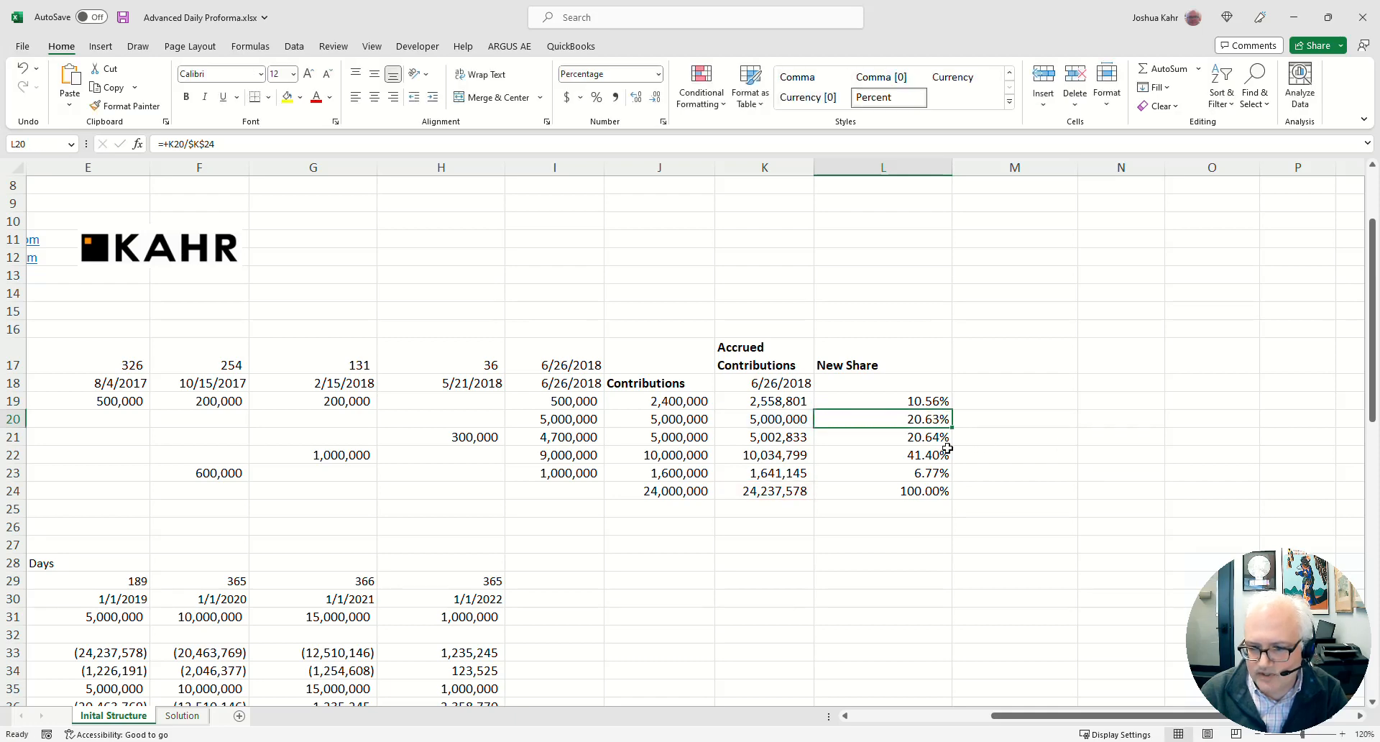
key(F2)
key(Return)
click(928, 491)
Examine the Cash Flow row 31 and the balance rows beneath it
click(362, 615)
key(Left)
key(Left)
key(Left)
key(Left)
key(Left)
key(Left)
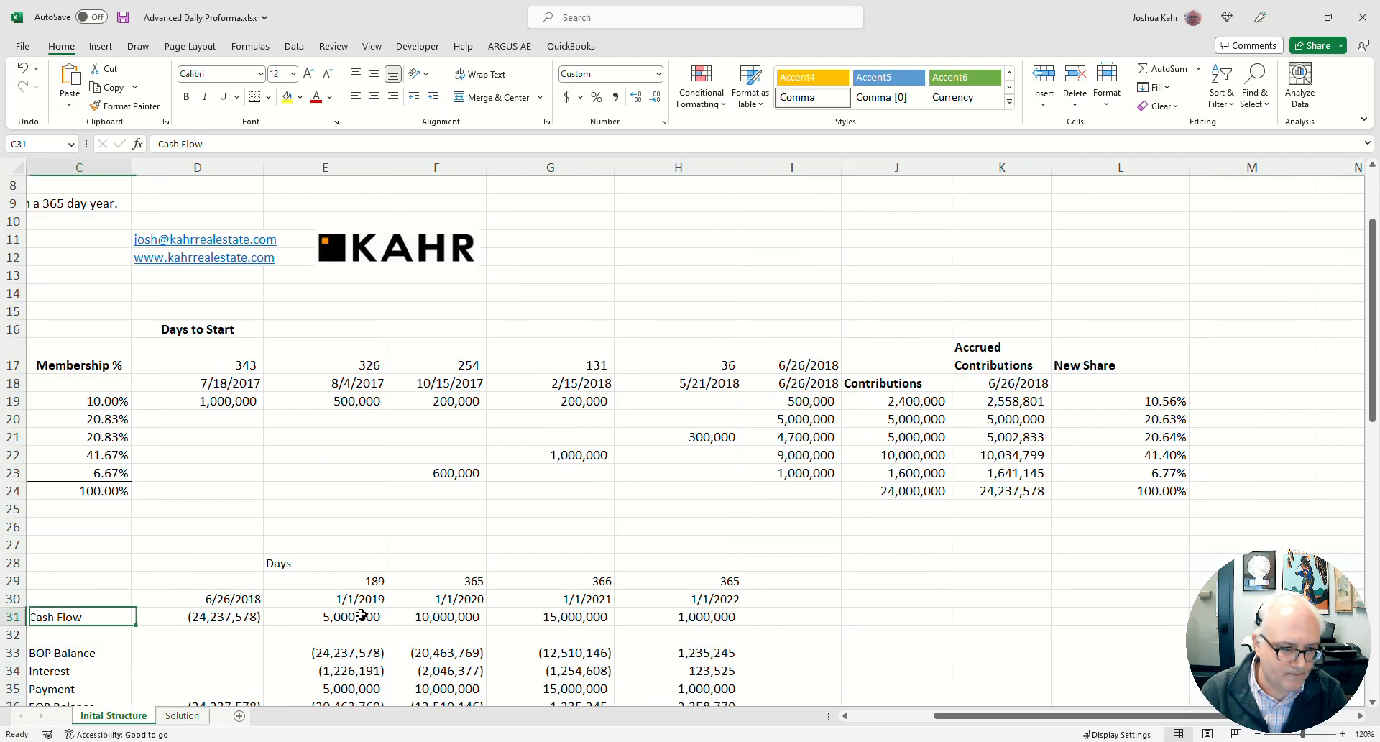
key(Down)
key(Down)
scroll(1027, 463, down, 2)
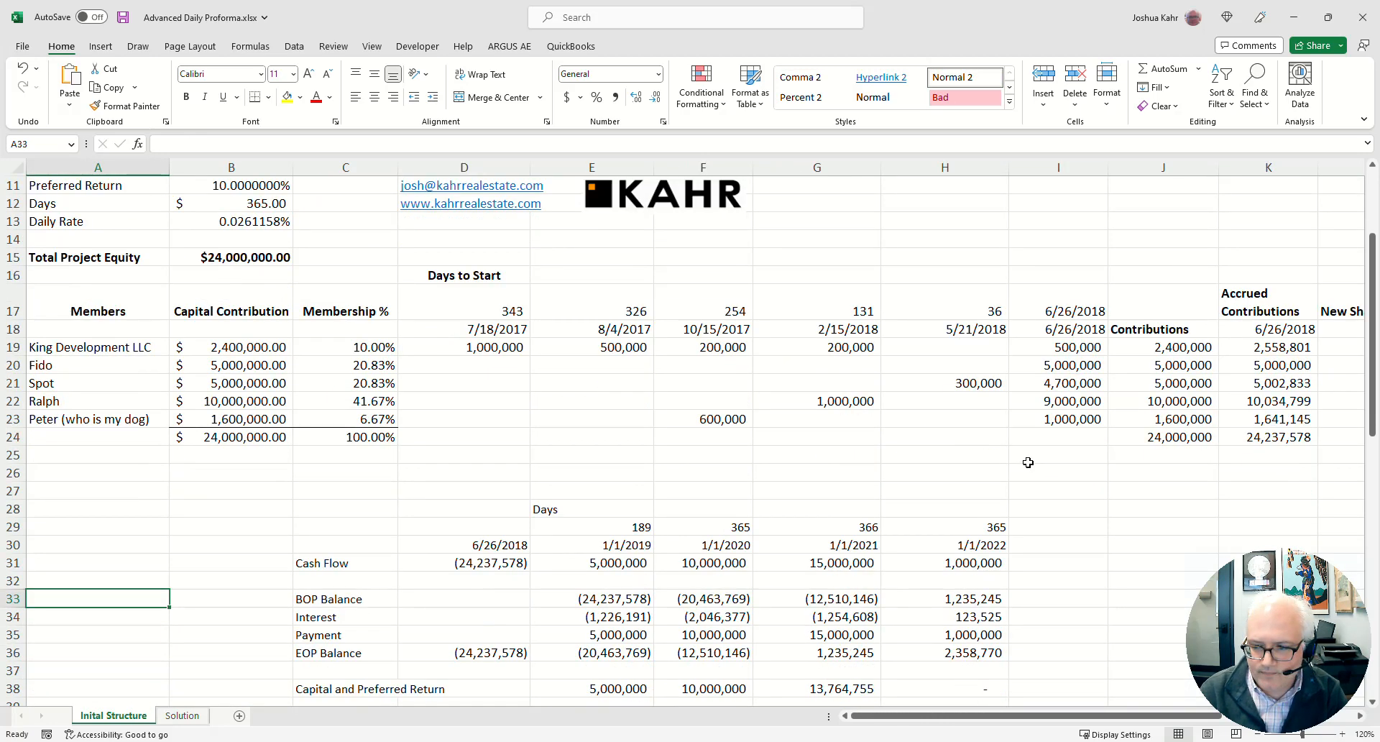
Compare the total accrued contributions in K24 with the 6/26/2018 starting cash flow in D30:D31
click(1268, 383)
drag(1290, 400, 1288, 388)
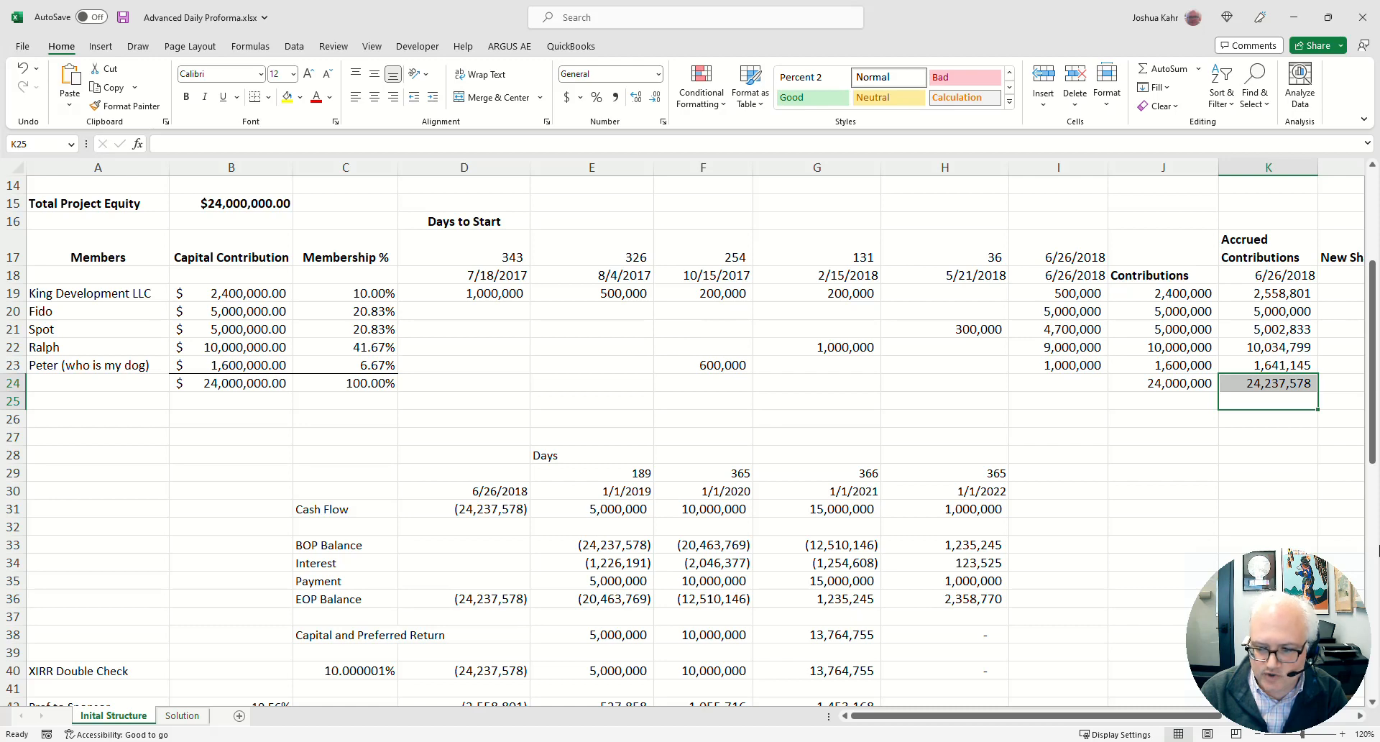
scroll(927, 523, down, 1)
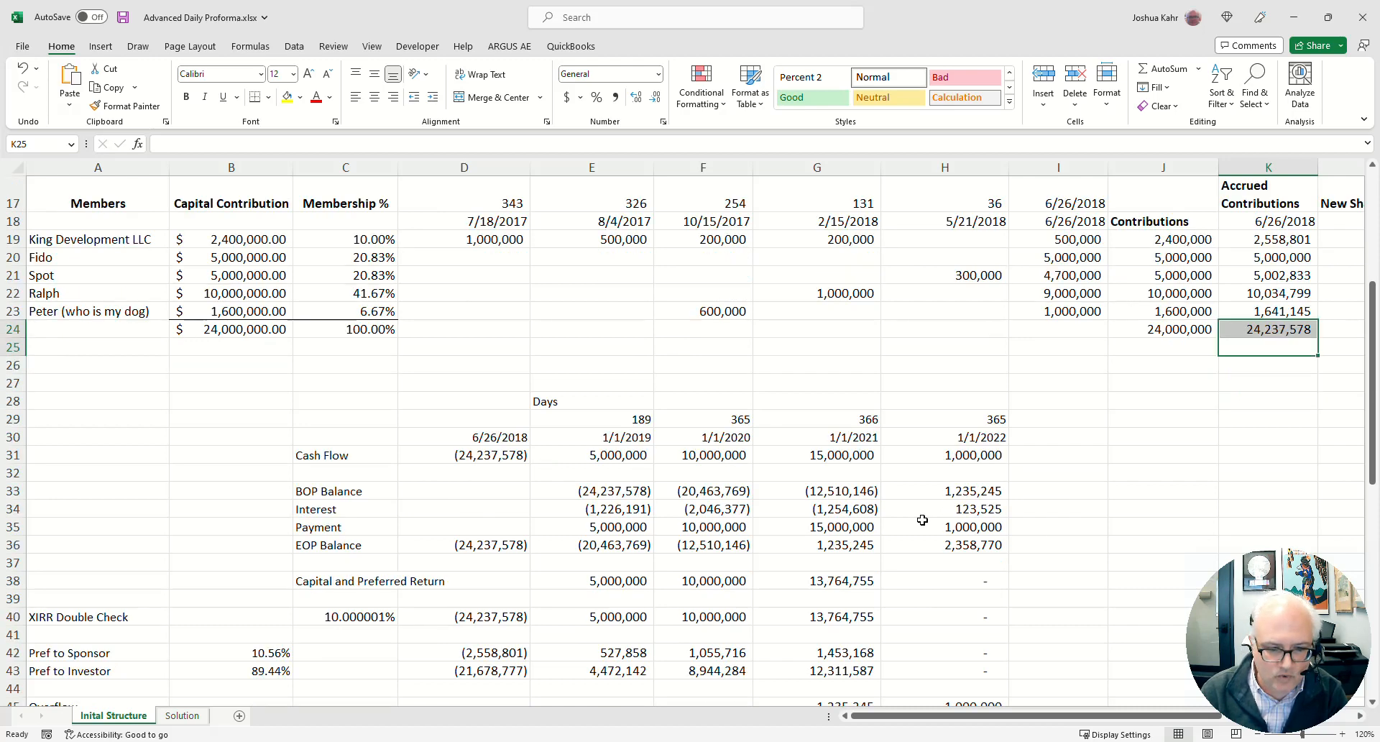
scroll(440, 470, down, 1)
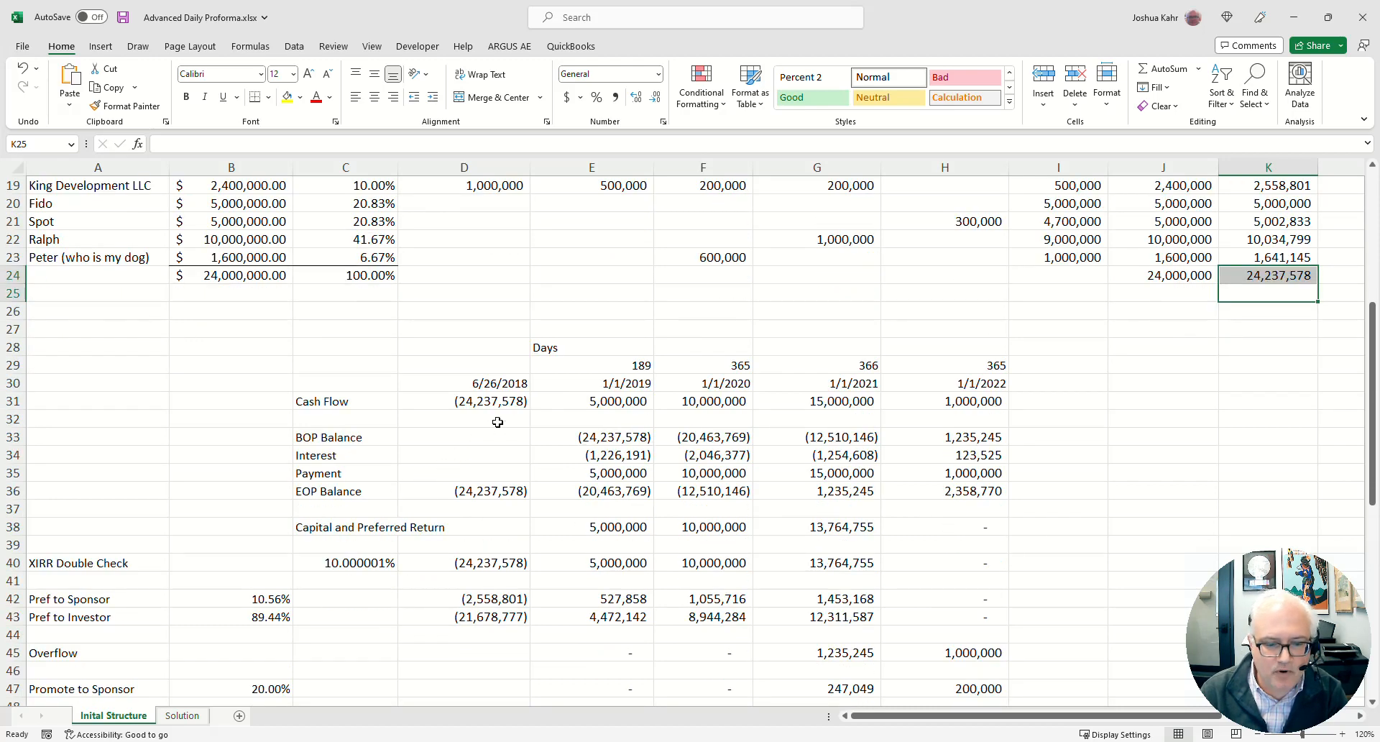
drag(478, 381, 482, 399)
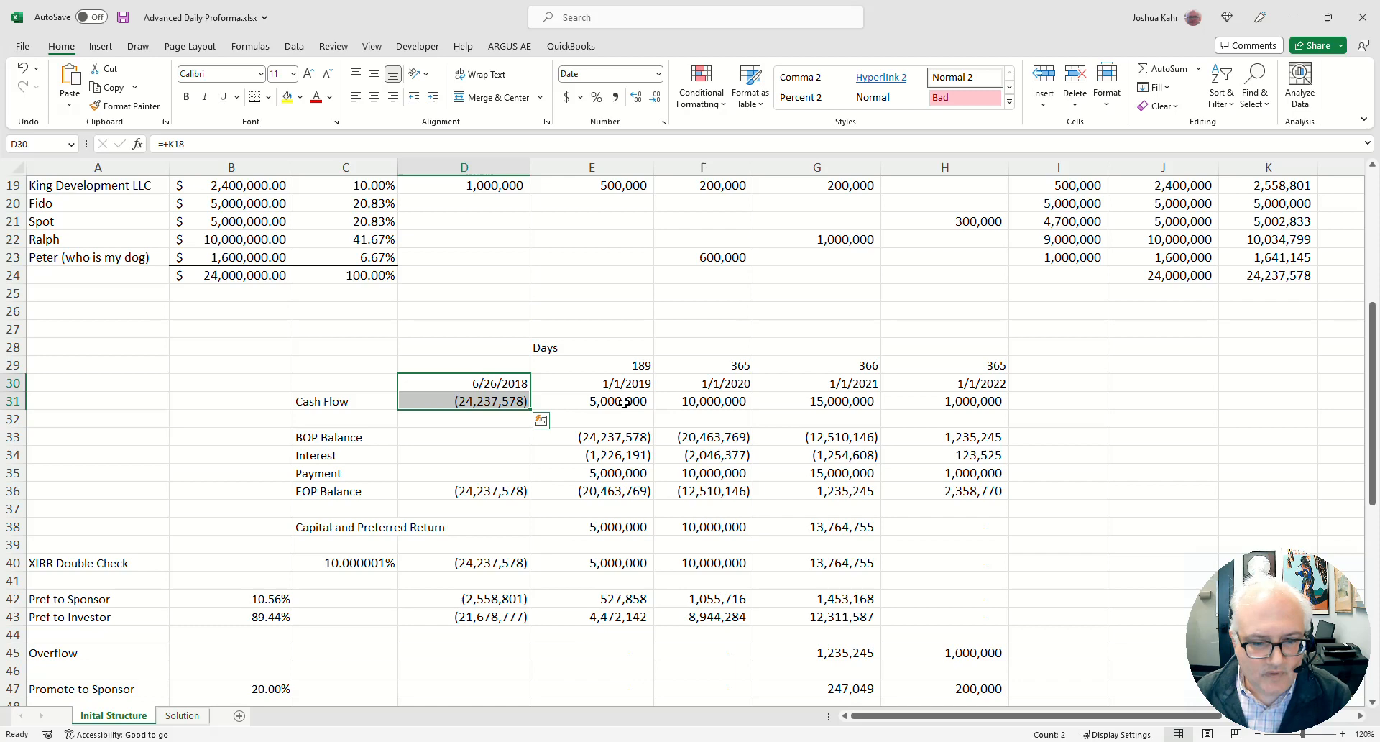
Review the cash flows in E31:H31 with their dates in row 30 and the day counts in row 29
click(649, 401)
drag(649, 401, 948, 401)
drag(618, 383, 949, 386)
mouse_move(639, 366)
mouse_down()
mouse_move(672, 384)
mouse_move(643, 386)
mouse_up()
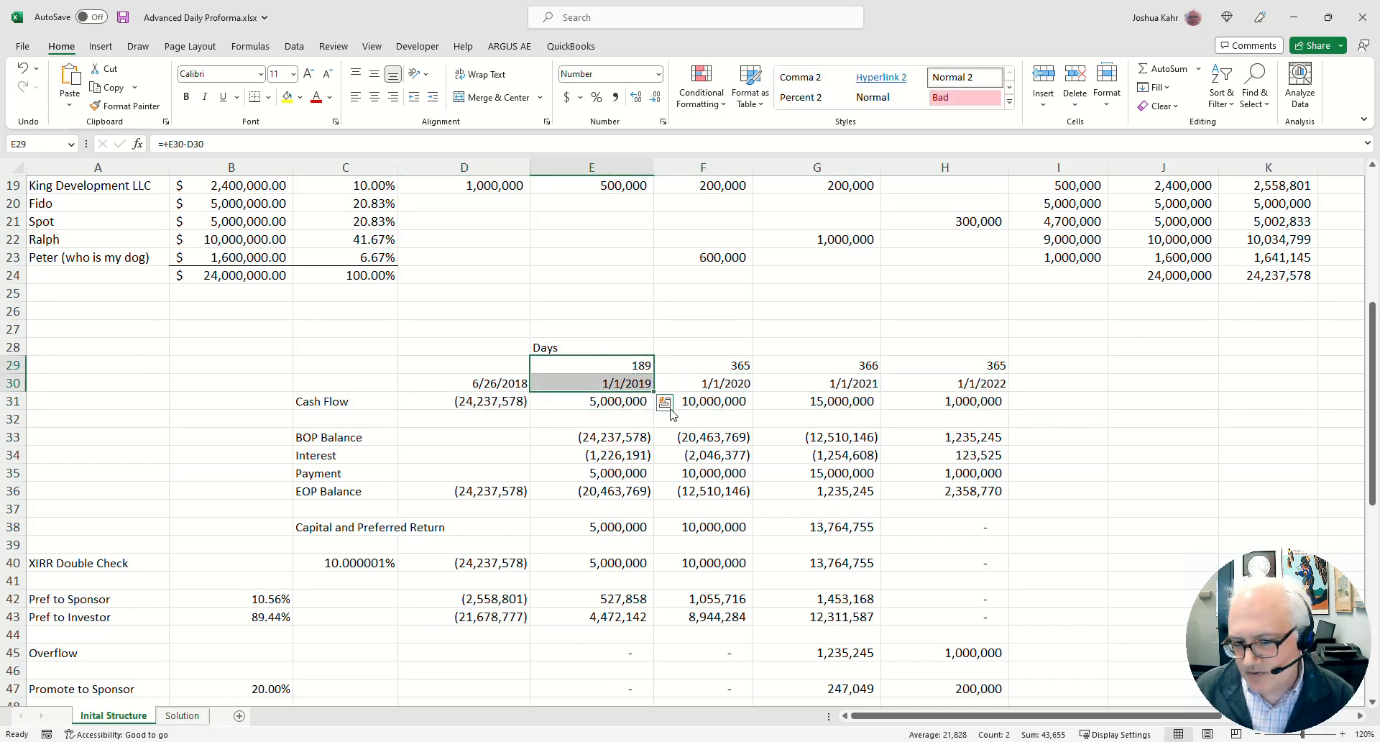
drag(740, 367, 837, 383)
drag(994, 368, 987, 383)
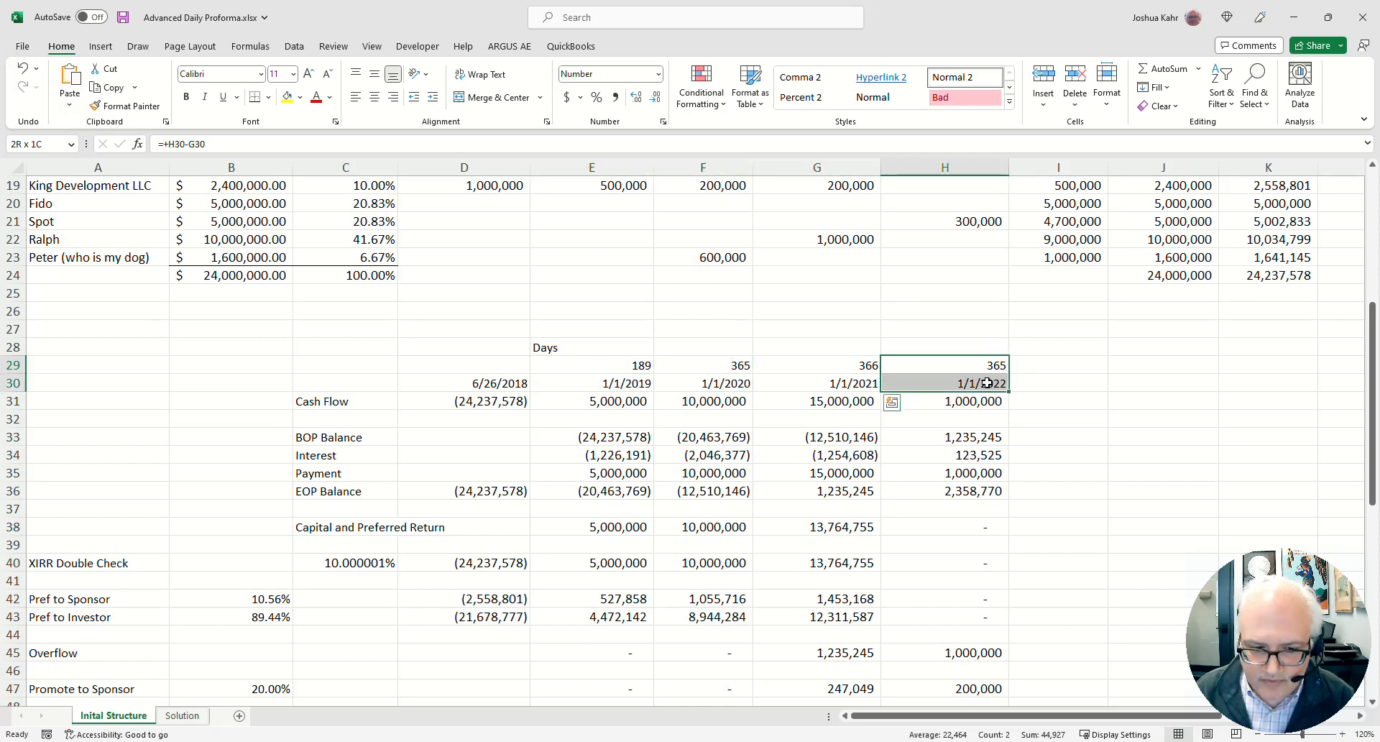
Inspect the XIRR double check formula in C40 and highlight the check and its cash flows in C40:H40
click(381, 560)
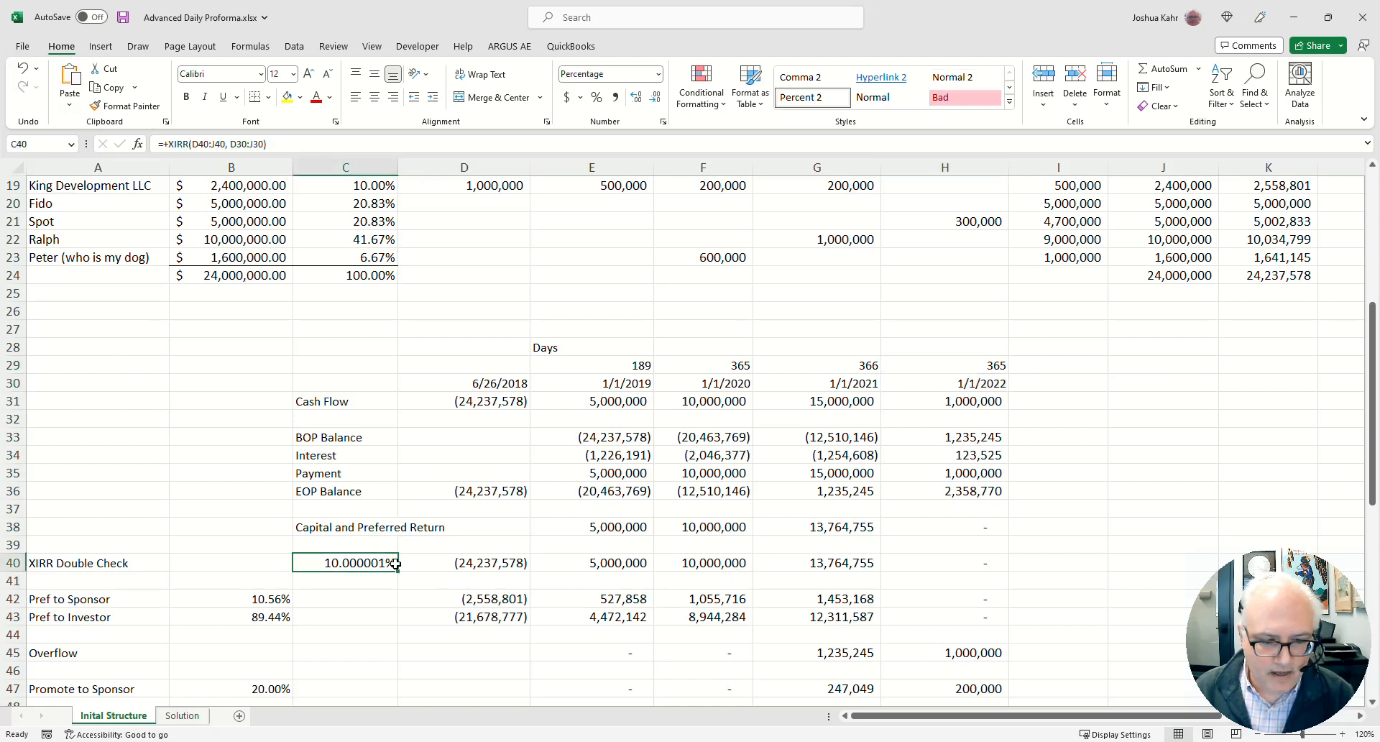
double_click(381, 560)
key(Escape)
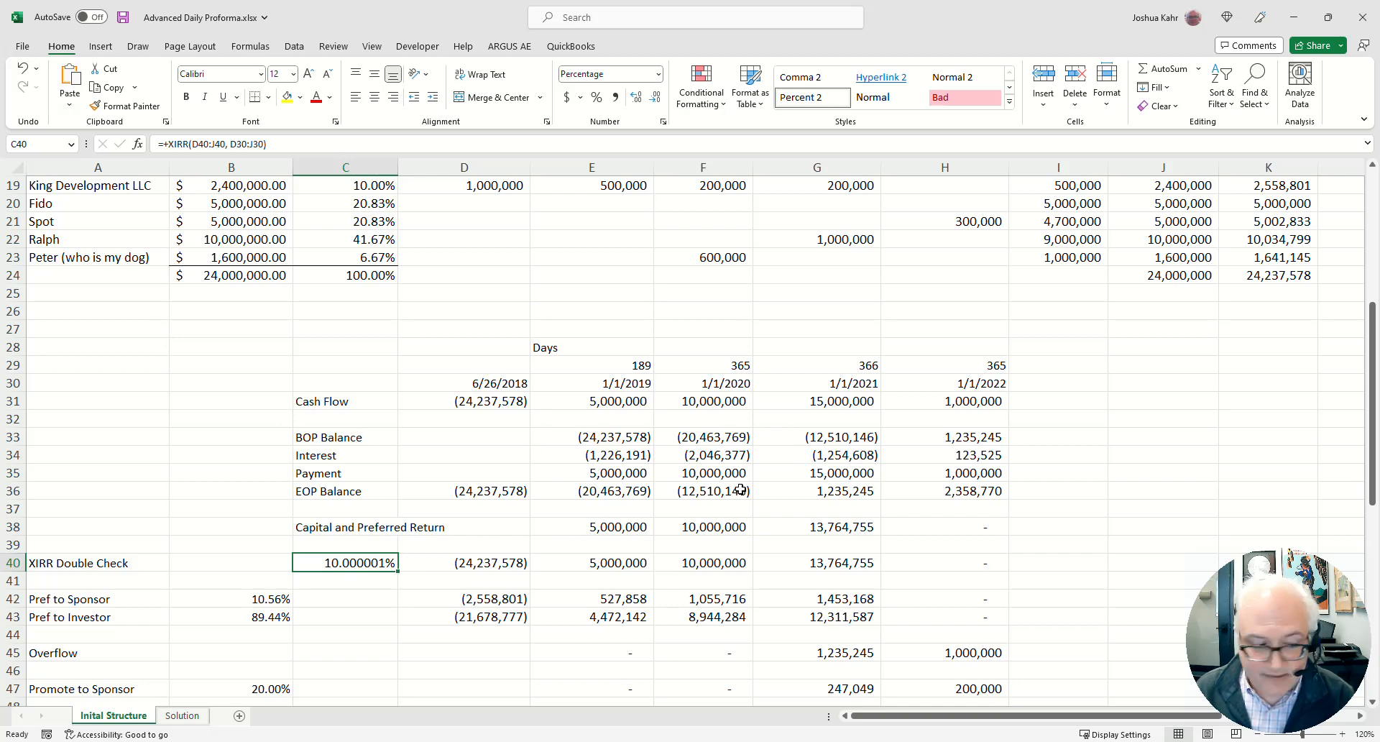
scroll(621, 507, down, 3)
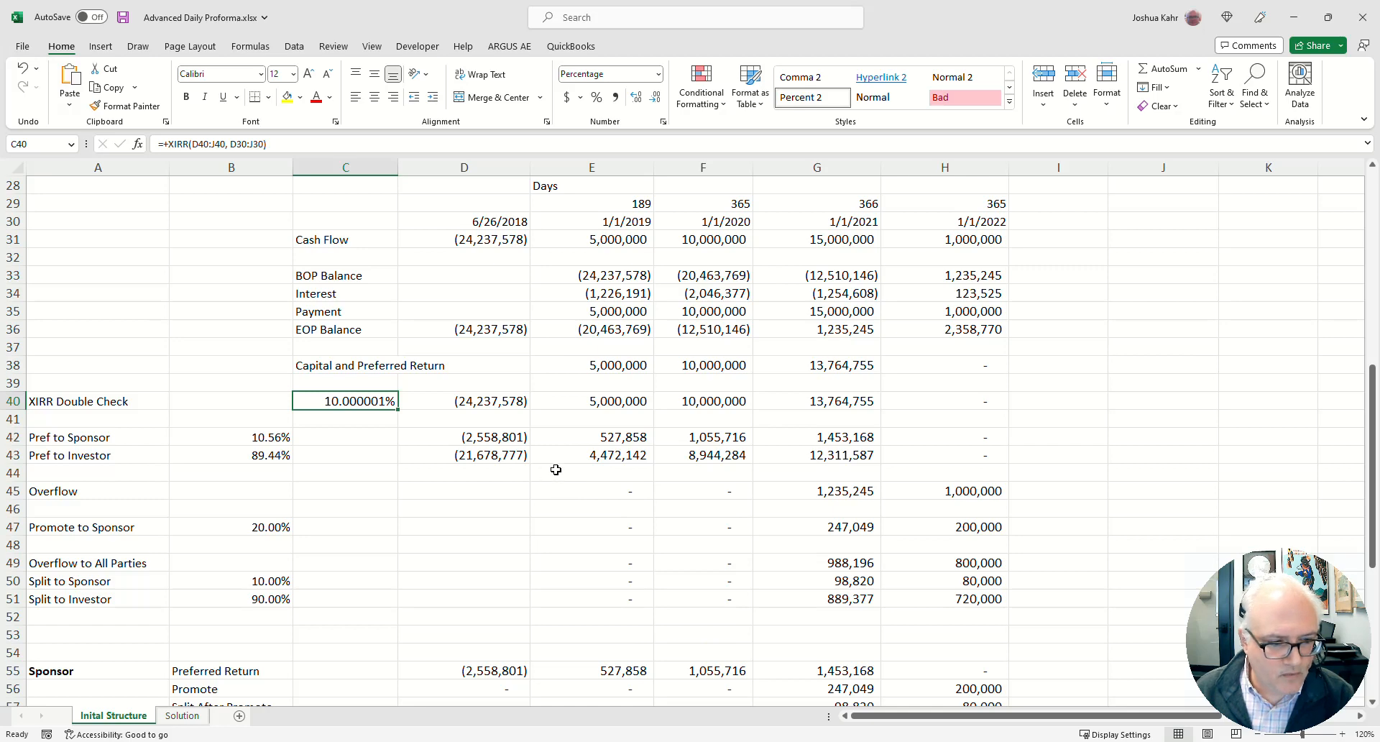
drag(373, 401, 888, 404)
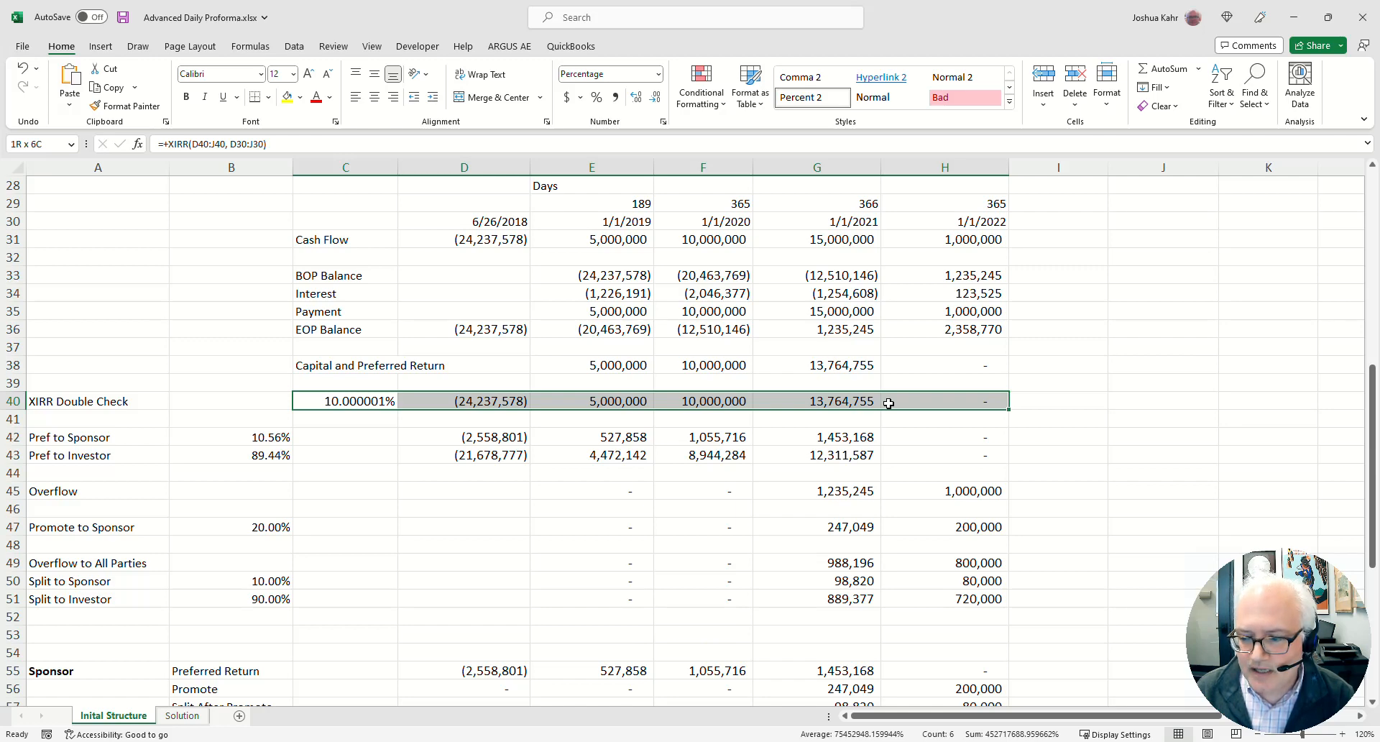
Review King Development LLC's capital contribution and membership percentage in B19:C19
scroll(539, 359, up, 6)
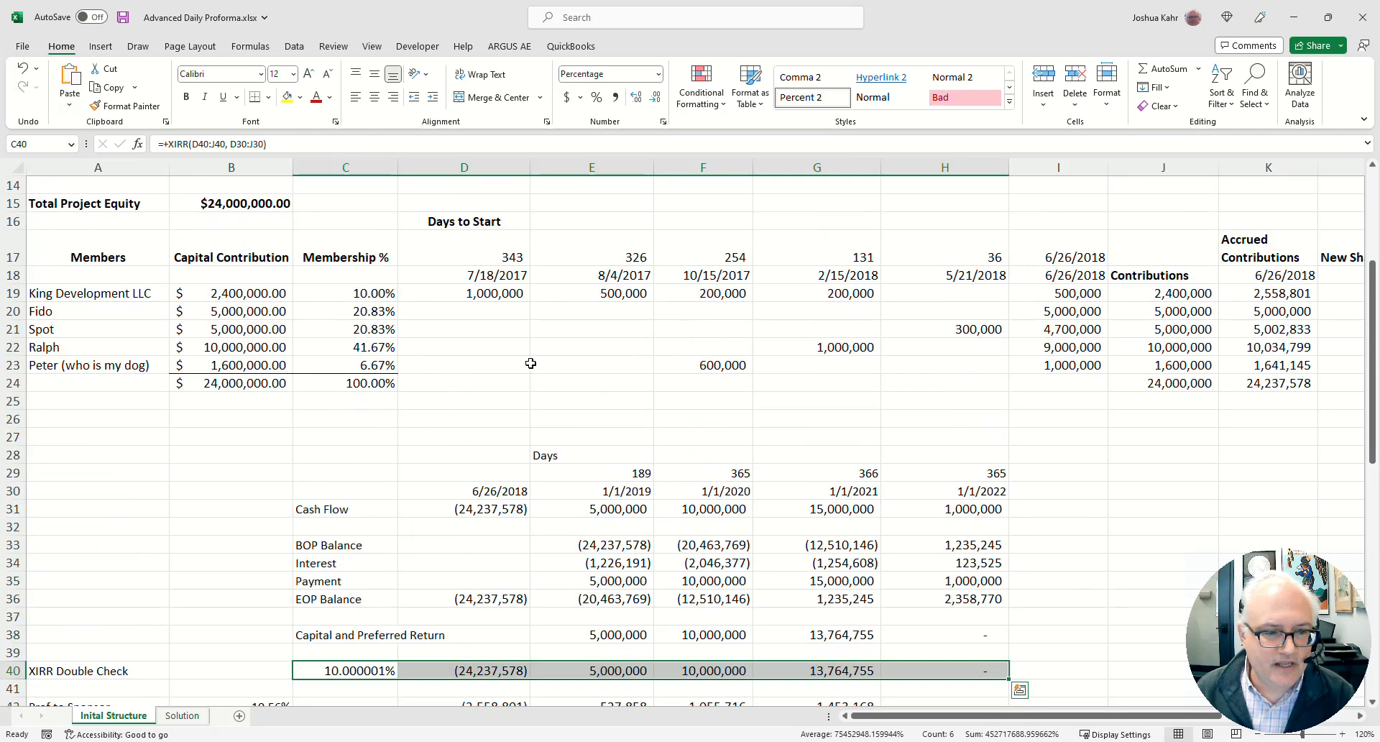
scroll(407, 345, up, 1)
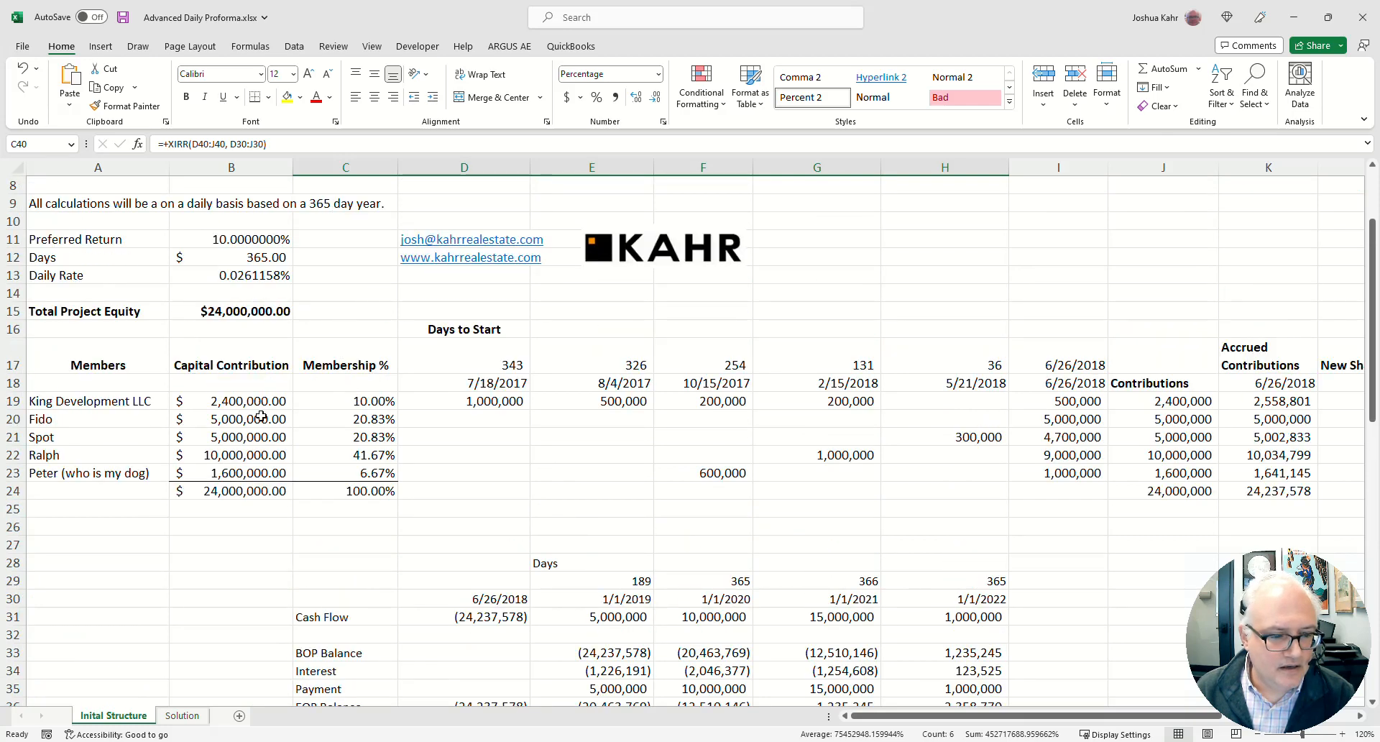
drag(368, 478, 375, 394)
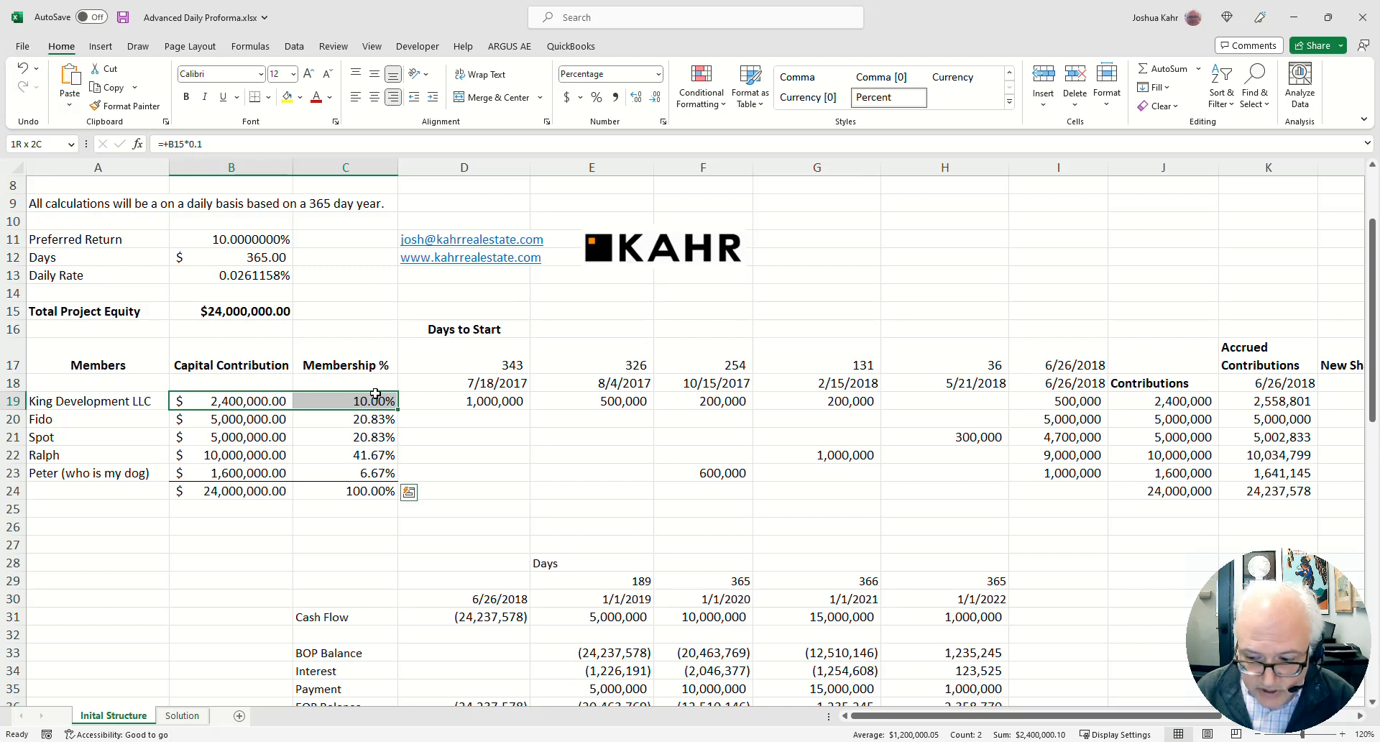
drag(376, 394, 389, 397)
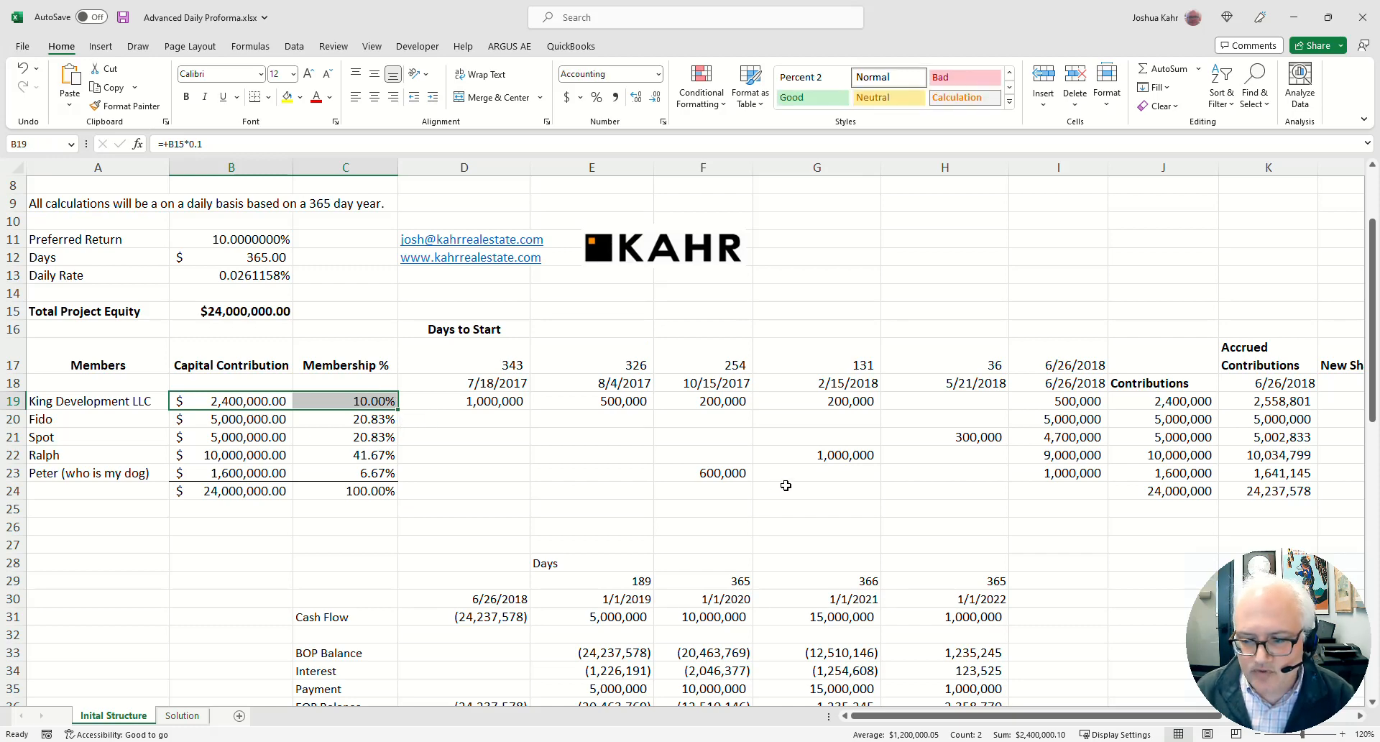
Compare King Development LLC's accrued contribution in K19 with its New Share formula in L19, and highlight the members' accrued contributions in K19:K23
click(1243, 404)
key(Right)
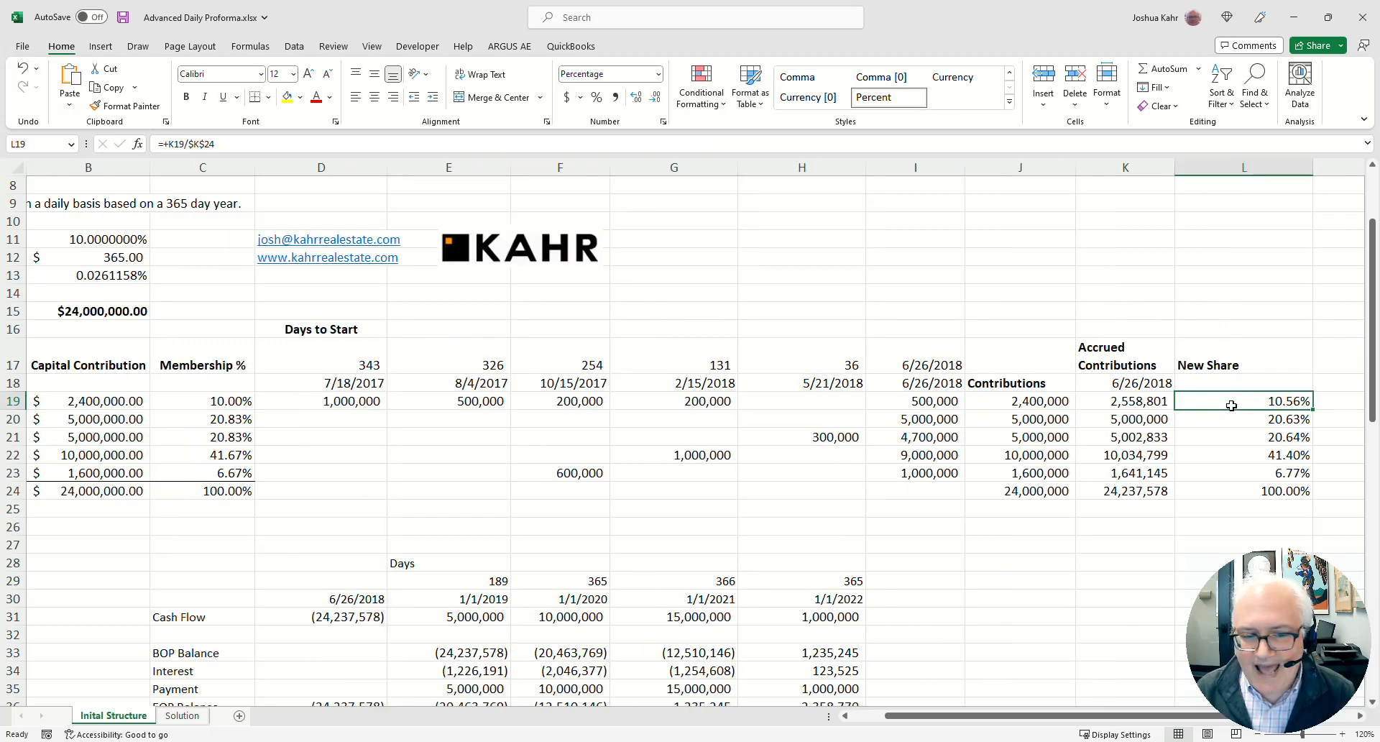
key(Right)
key(Right)
drag(1102, 404, 1090, 477)
Examine the Pref to Sponsor and Pref to Investor percentages and distributions in B42:G43
click(388, 628)
key(Left)
key(Left)
key(Left)
key(Left)
key(Left)
key(Left)
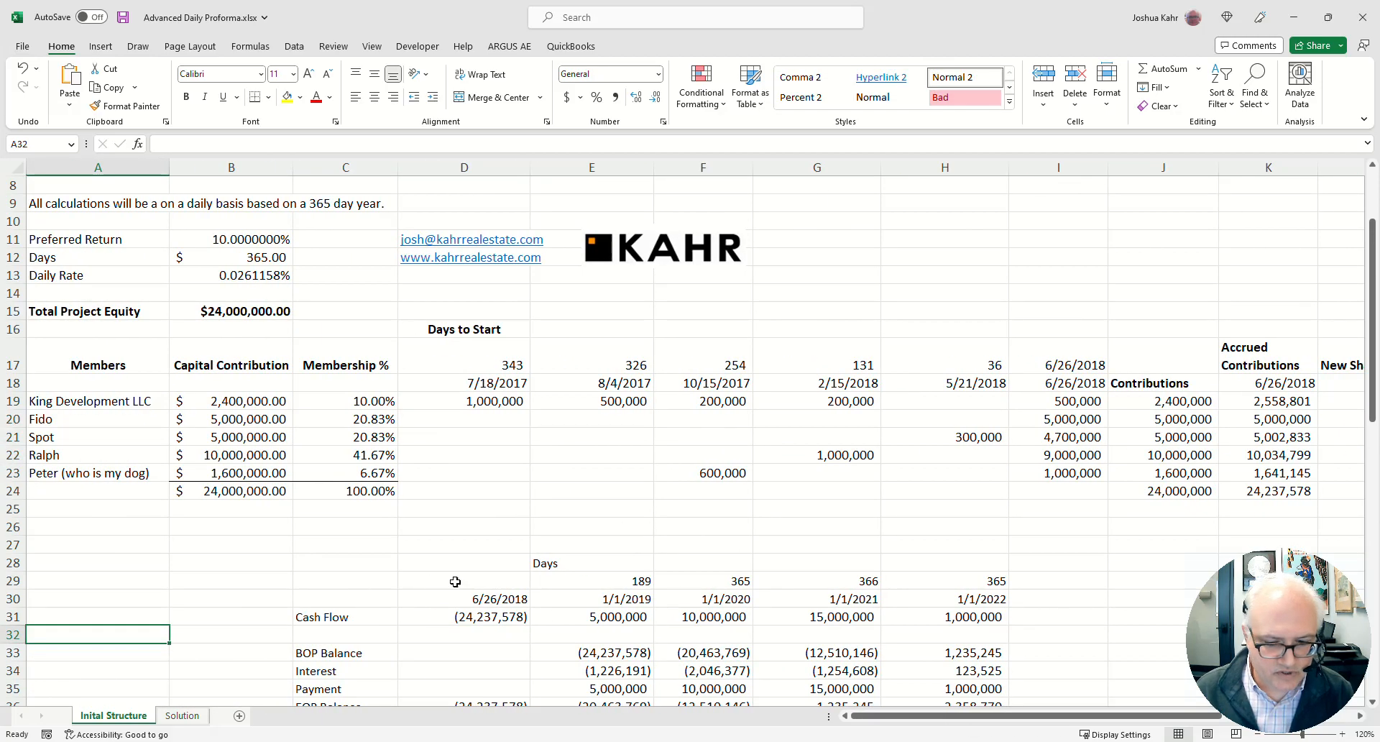
scroll(394, 623, down, 5)
drag(280, 545, 810, 548)
drag(291, 565, 847, 575)
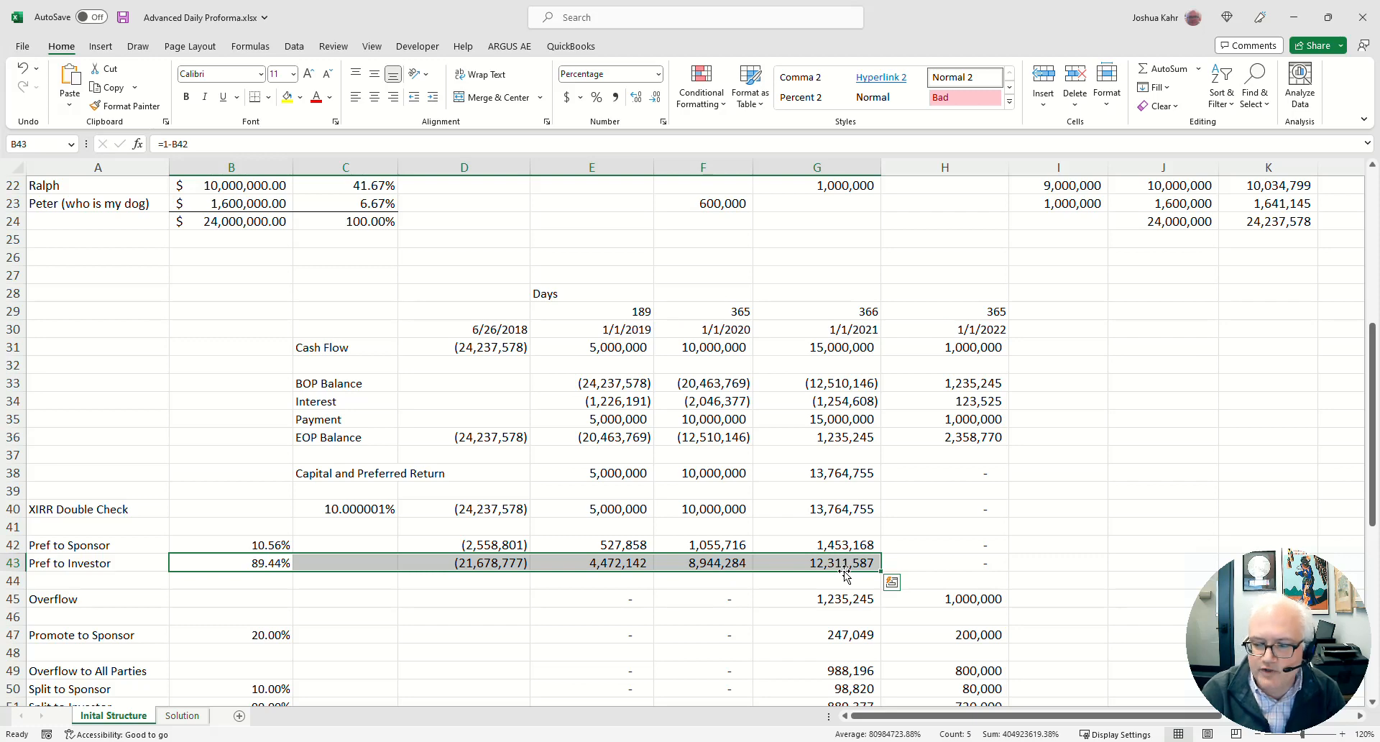
Compare the 6/26/2018 contributions in I17:I23 with King Development LLC's earlier dated contributions in row 19
scroll(846, 572, up, 4)
drag(1056, 309, 1089, 423)
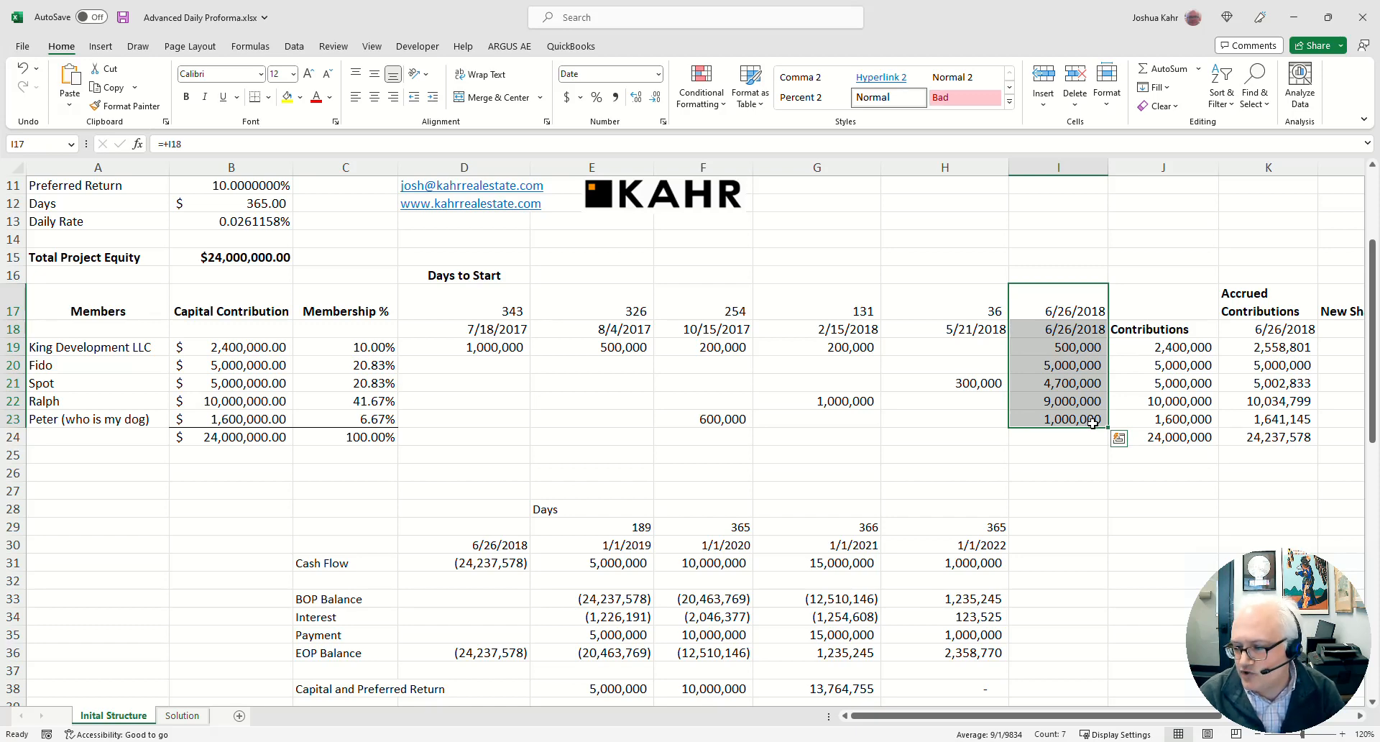
drag(503, 351, 828, 345)
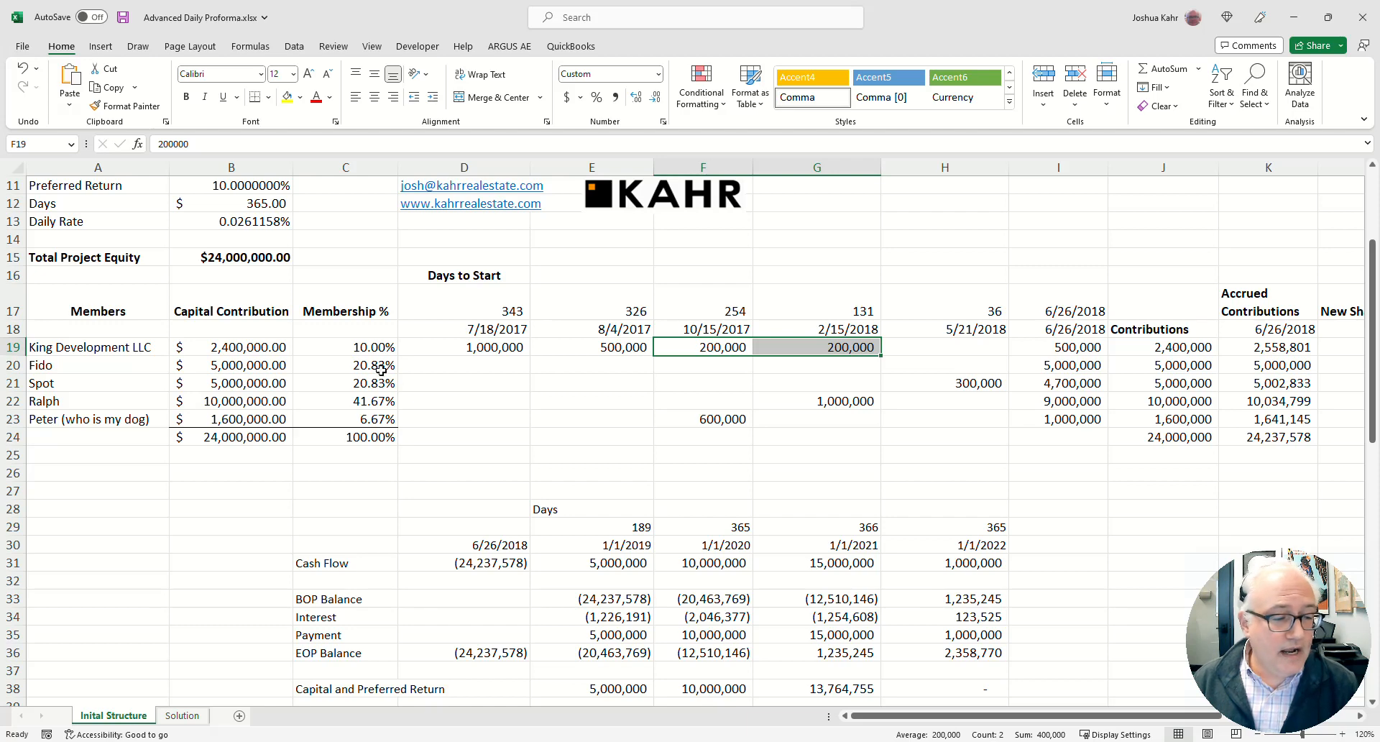
Review the other members' early contributions in columns F to H and Fido's contribution across B20:I20
drag(114, 366, 117, 388)
drag(716, 382, 732, 446)
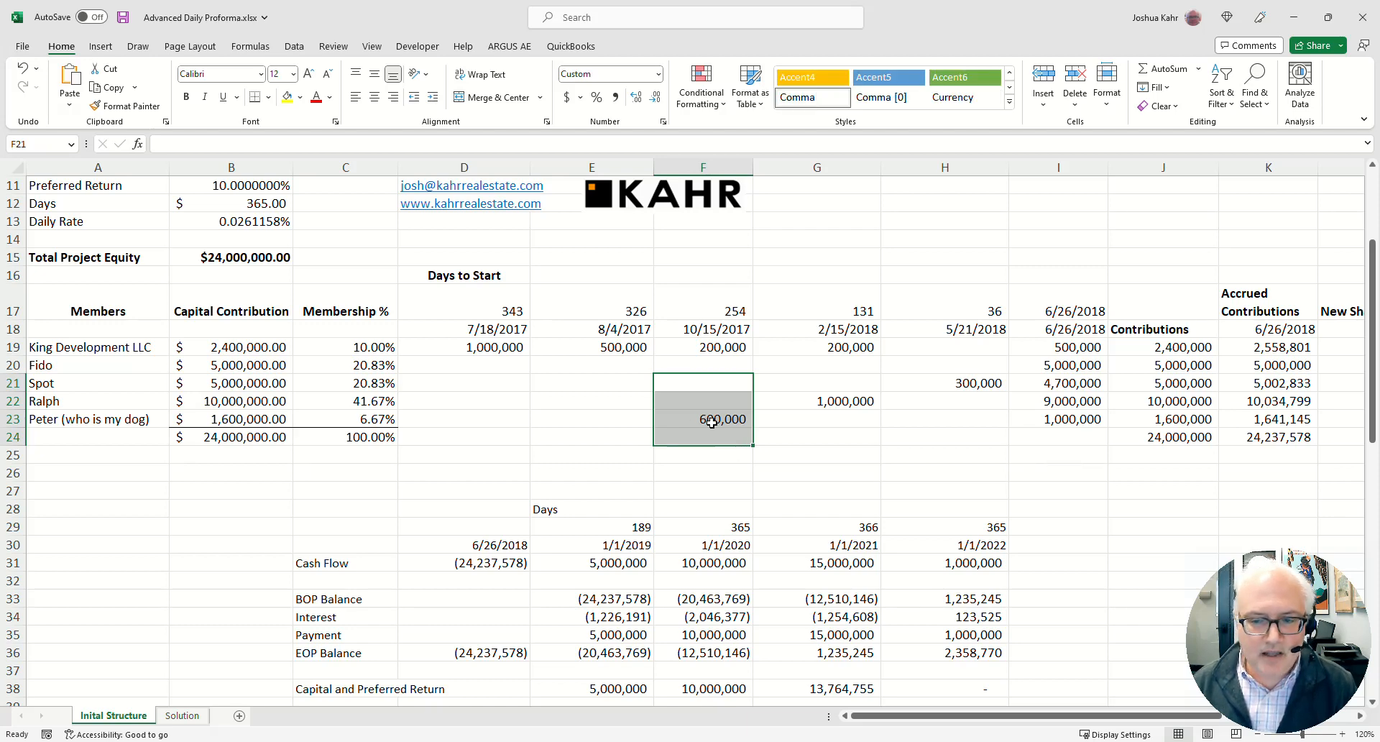
drag(852, 381, 855, 419)
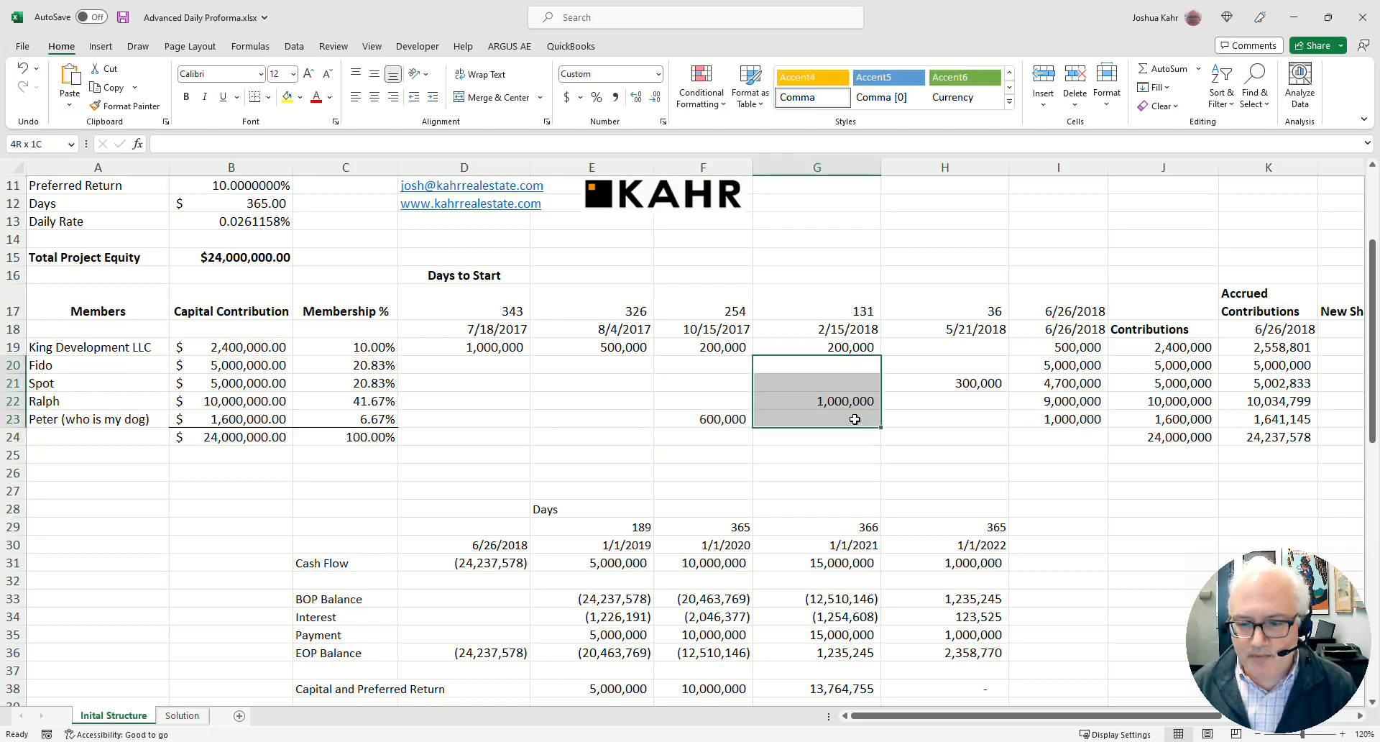
drag(946, 365, 955, 397)
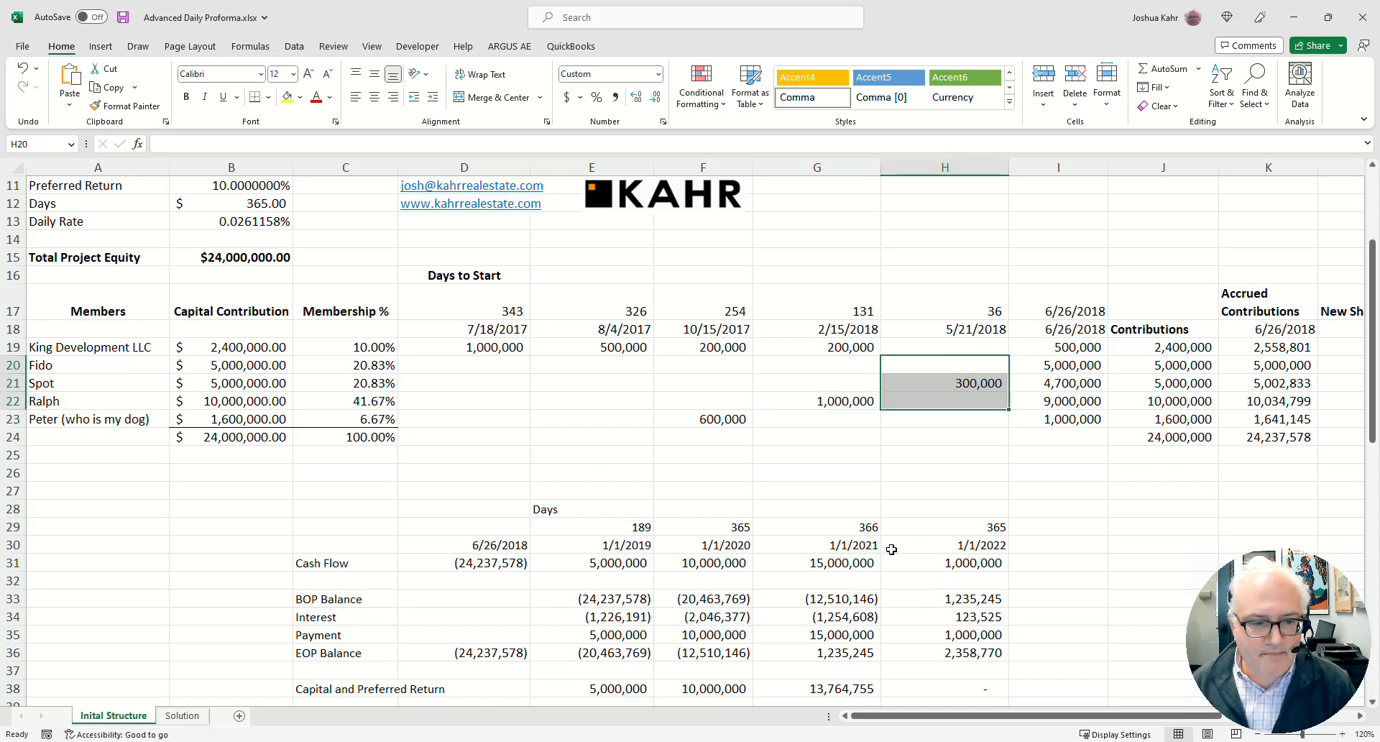
drag(248, 371, 1056, 368)
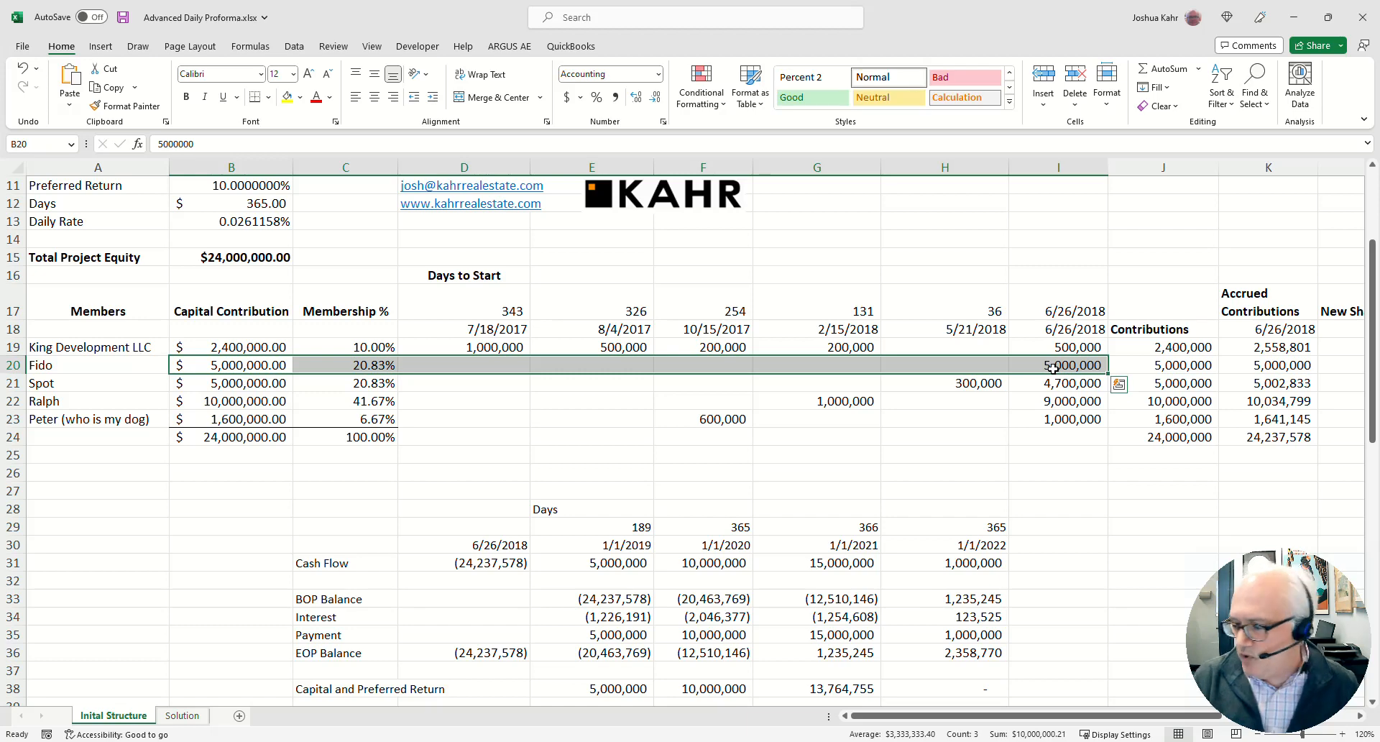